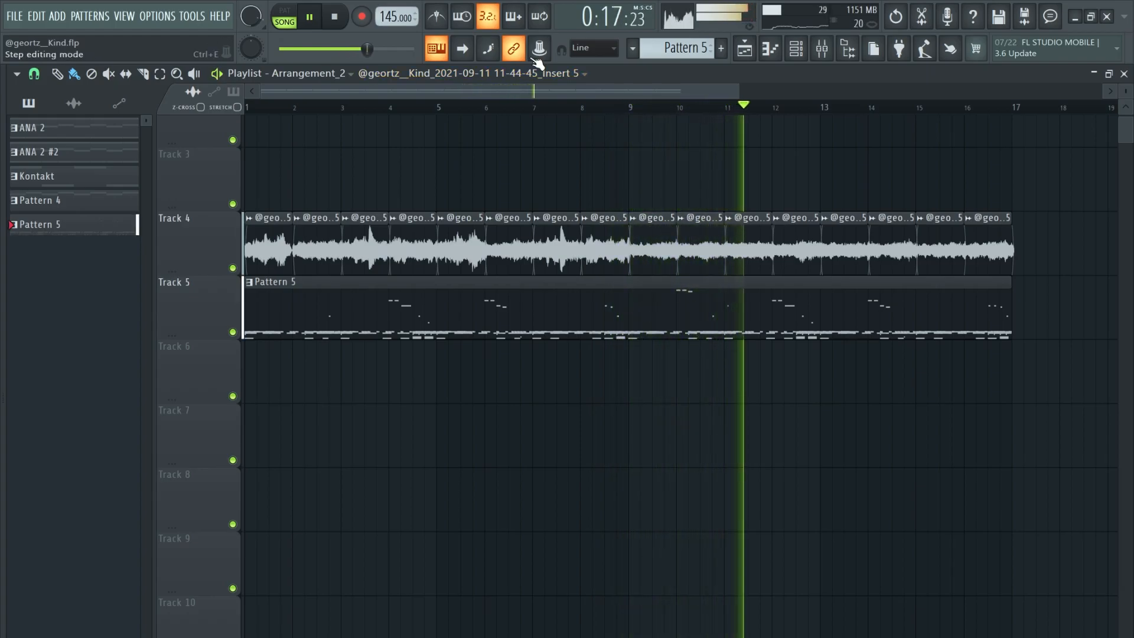
# Look over the mixer and the 808-Melo notes in the piano roll while the song plays, stopping playback and returning to the playlist
pyautogui.press('F9')
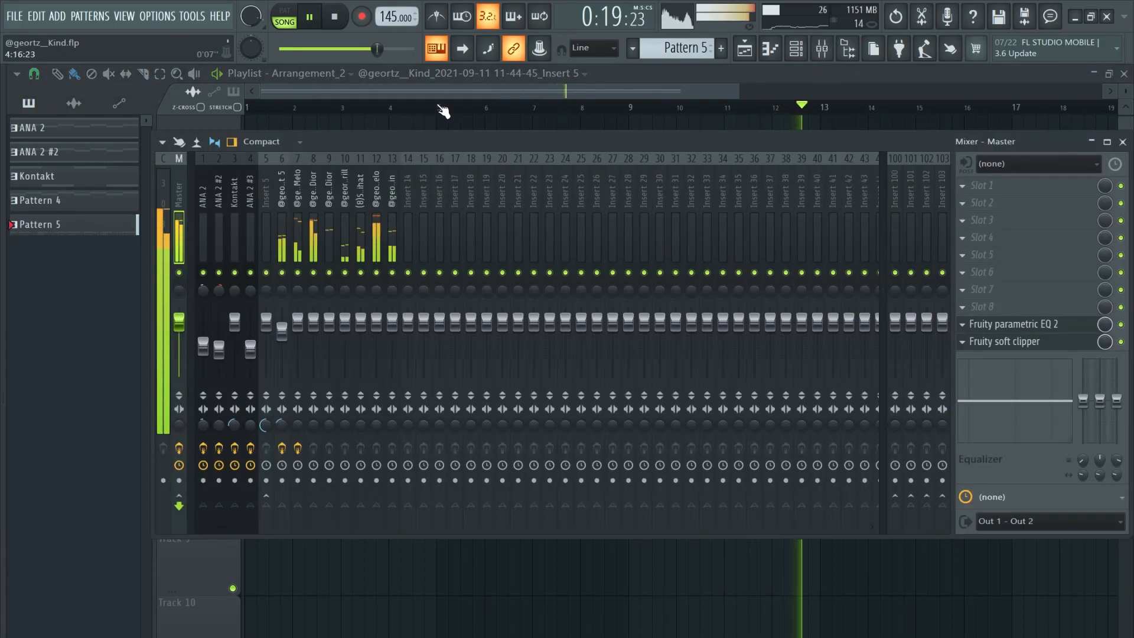
pyautogui.press('F9')
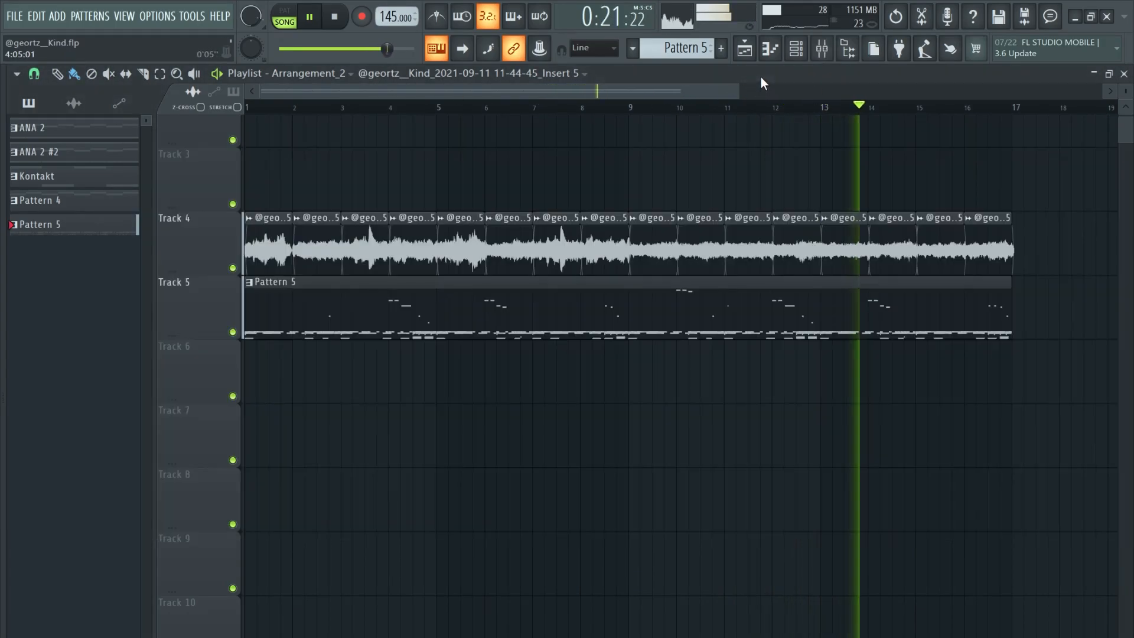
pyautogui.click(775, 59)
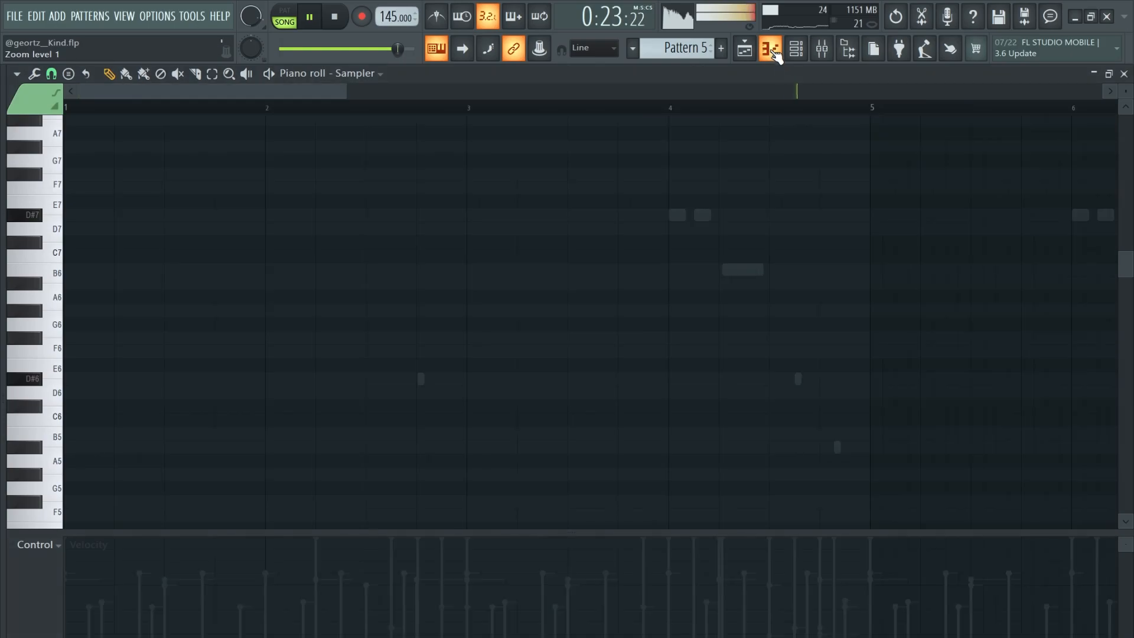
pyautogui.rightClick(677, 215)
pyautogui.keyDown('ctrl'); pyautogui.rightClick(595, 202); pyautogui.keyUp('ctrl')
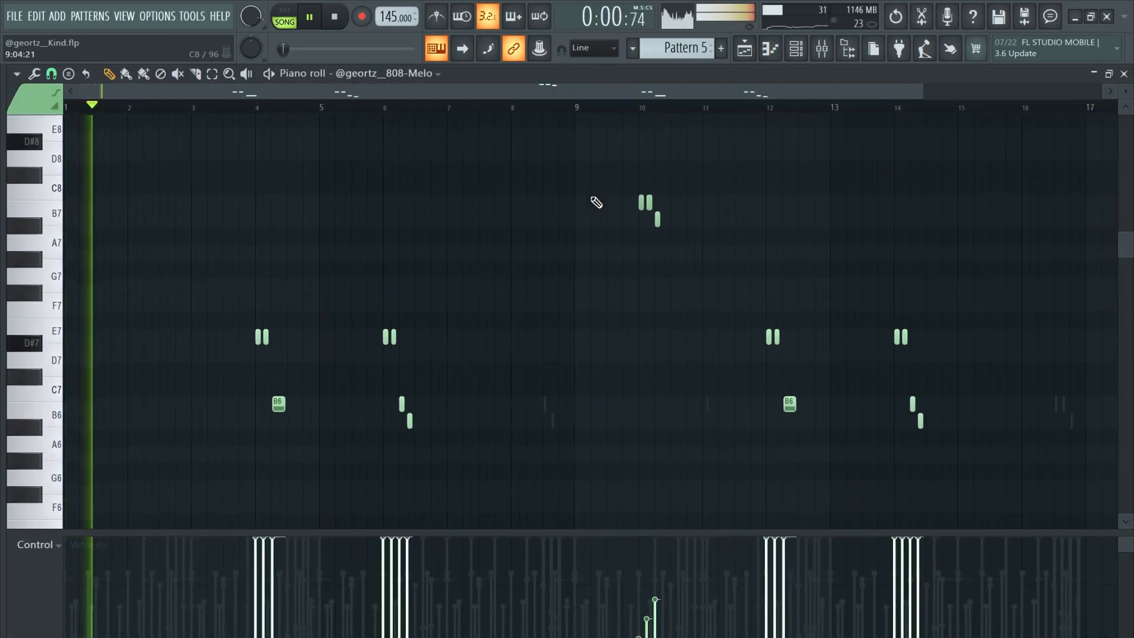
pyautogui.press('space')
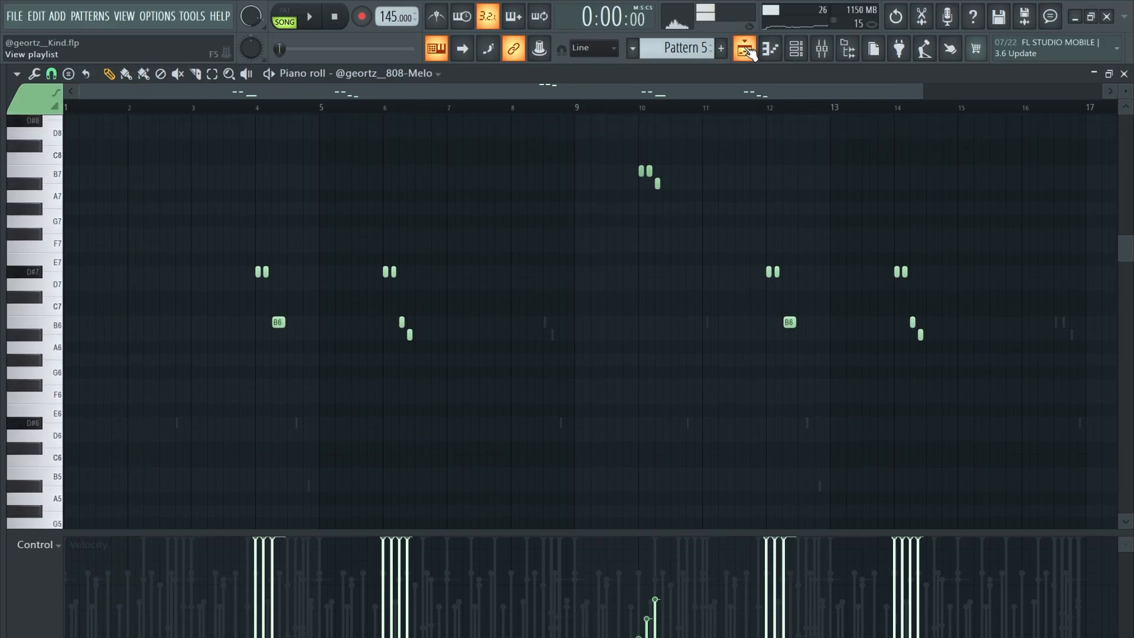
pyautogui.click(745, 50)
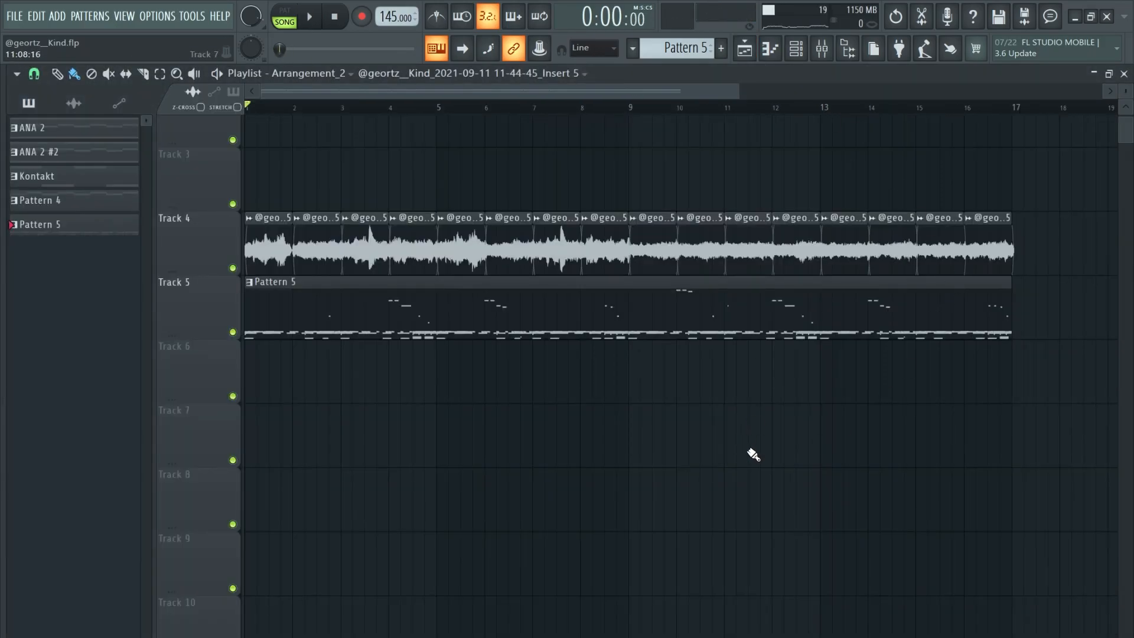
# Examine the Fruity soft clipper and Fruity parametric EQ 2 settings on the master mixer track
pyautogui.keyDown('ctrl'); pyautogui.moveTo(431, 415); pyautogui.dragTo(508, 338); pyautogui.keyUp('ctrl')
pyautogui.keyDown('ctrl'); pyautogui.click(537, 425); pyautogui.keyUp('ctrl')
pyautogui.click(817, 52)
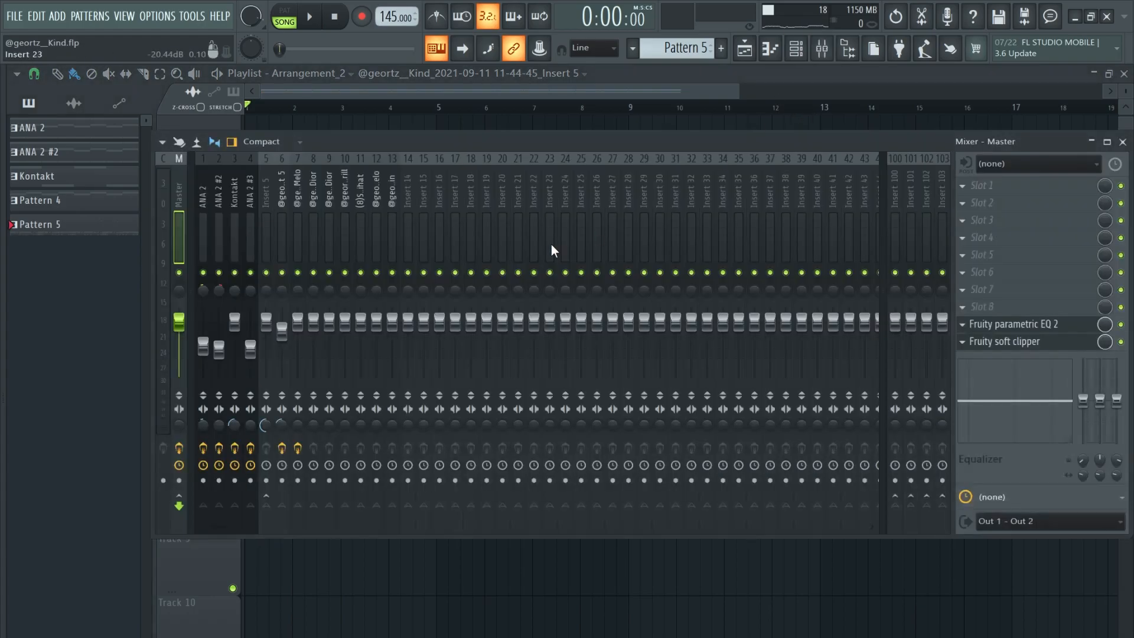
pyautogui.click(267, 219)
pyautogui.click(183, 225)
pyautogui.click(1038, 344)
pyautogui.click(1037, 343)
pyautogui.moveTo(530, 498); pyautogui.dragTo(534, 339)
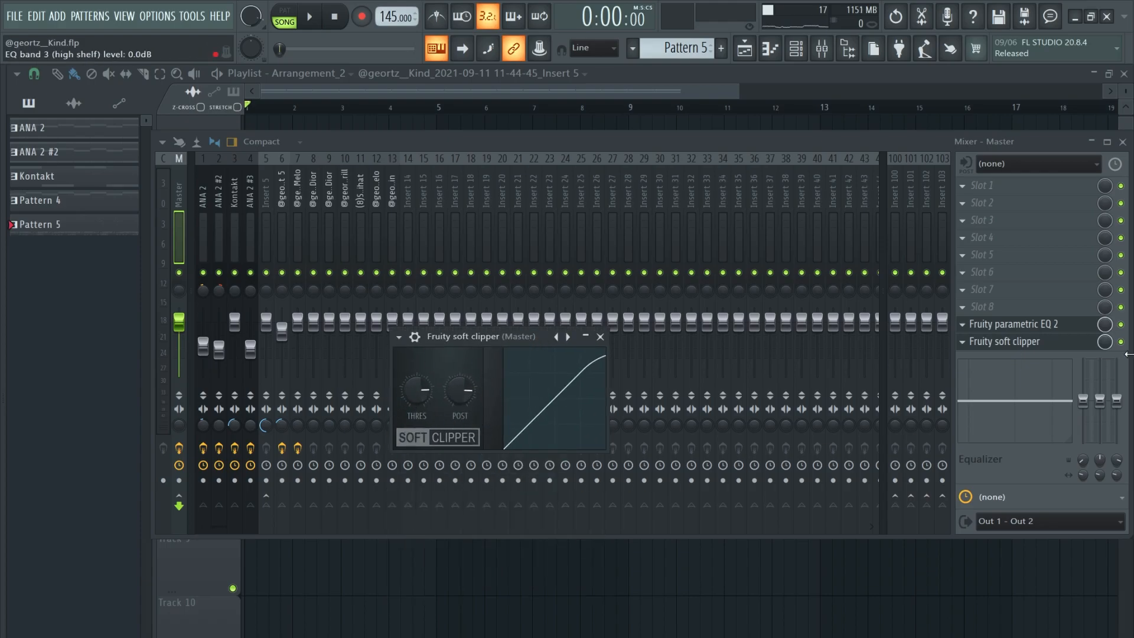
pyautogui.click(1031, 326)
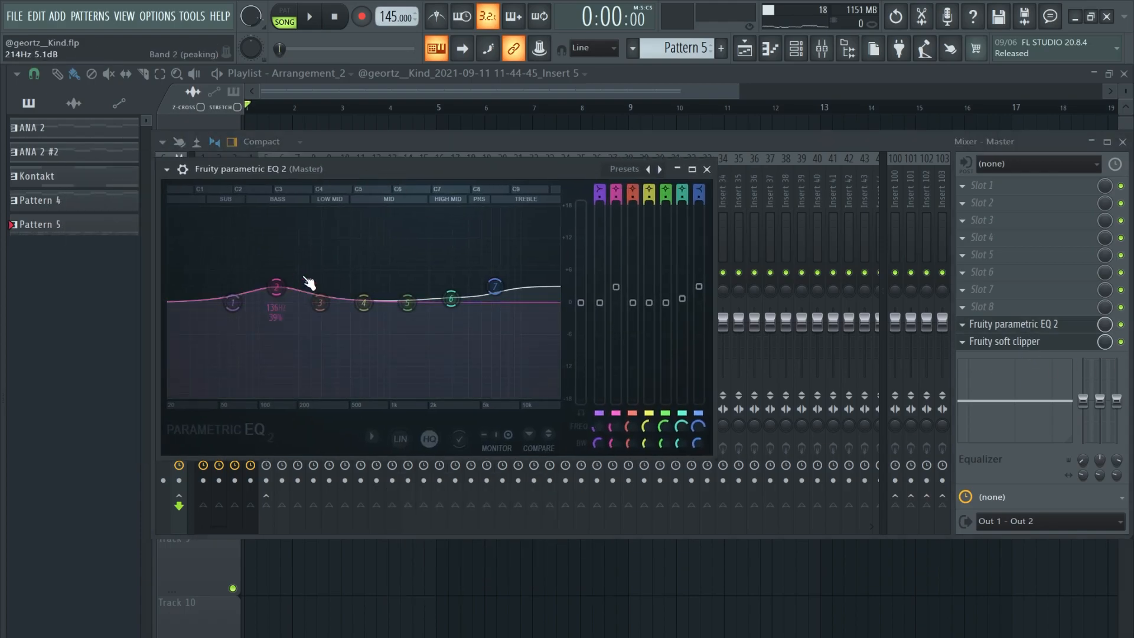
pyautogui.click(707, 169)
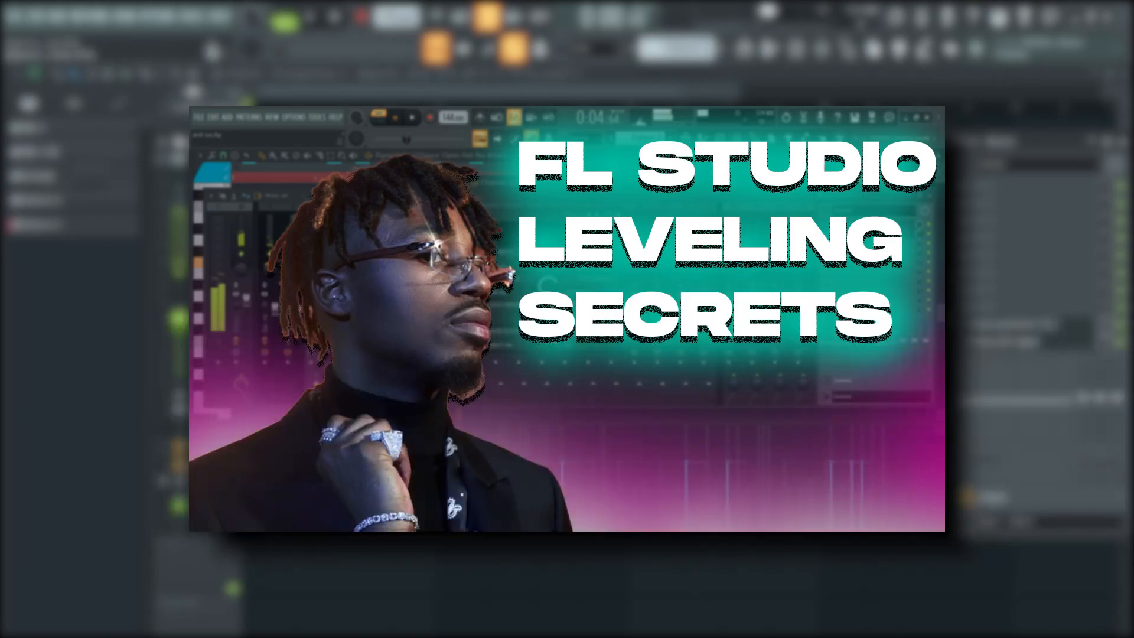
pyautogui.press('Right')
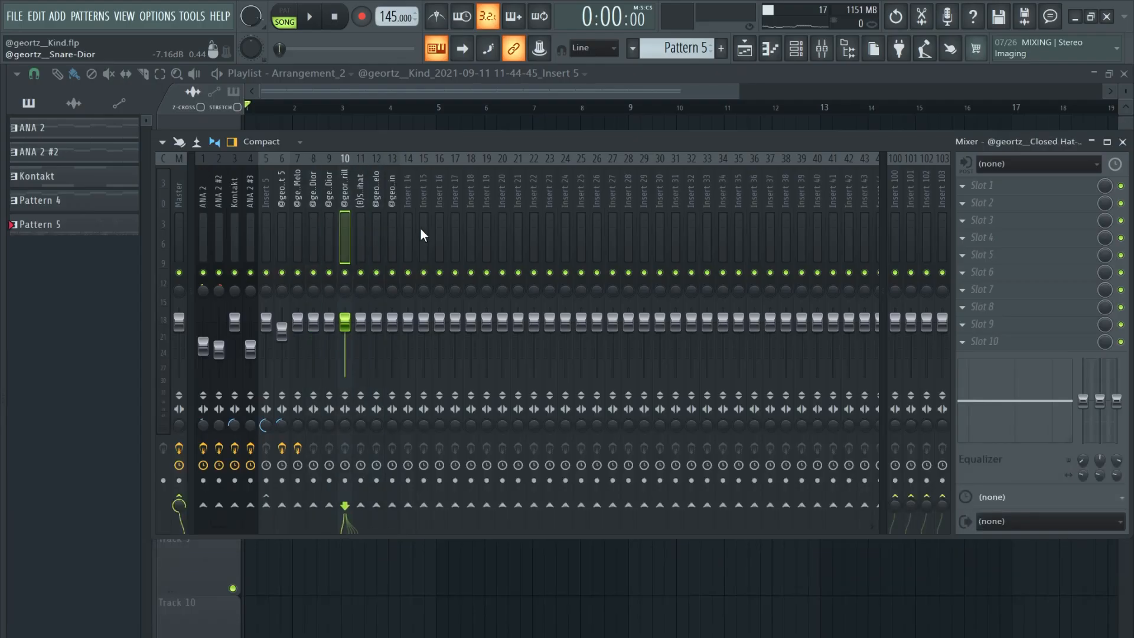
pyautogui.click(300, 238)
pyautogui.click(283, 238)
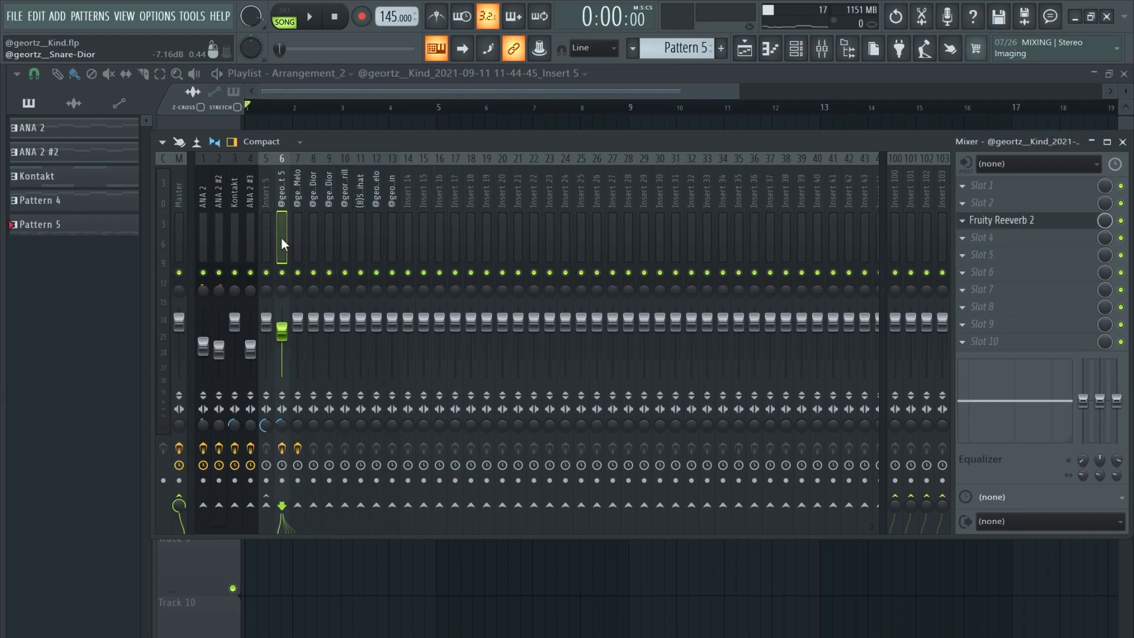
pyautogui.click(314, 239)
pyautogui.click(362, 236)
pyautogui.click(396, 233)
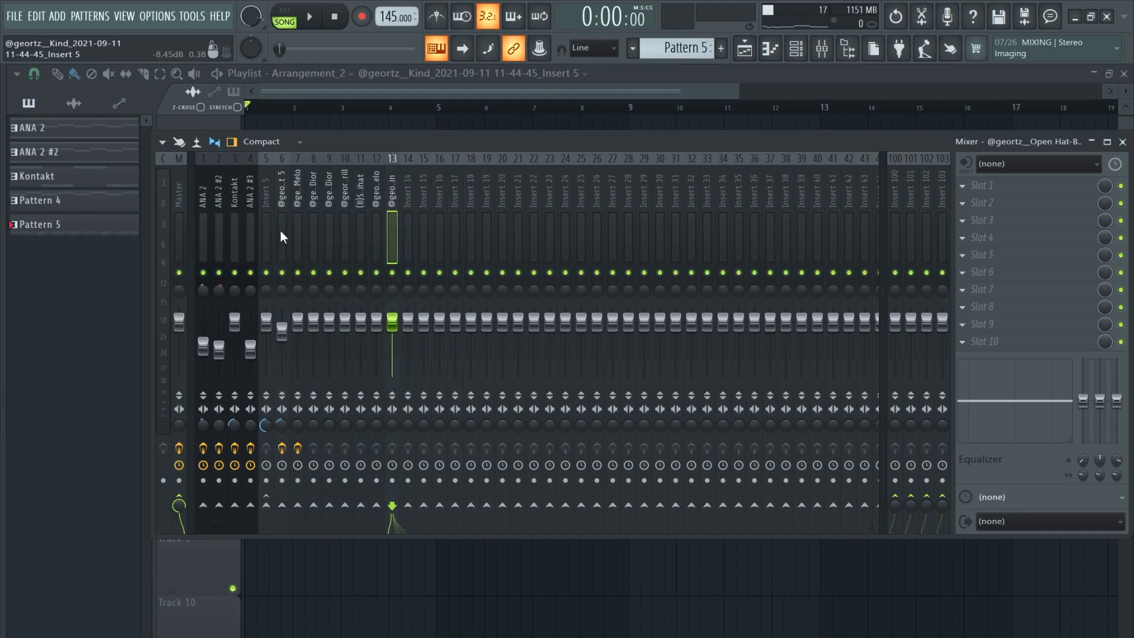
# Solo the melody on mixer insert 6 and set its volume to 69% (-7.5 dB) while listening to it
pyautogui.click(280, 234)
pyautogui.rightClick(282, 273)
pyautogui.press('space')
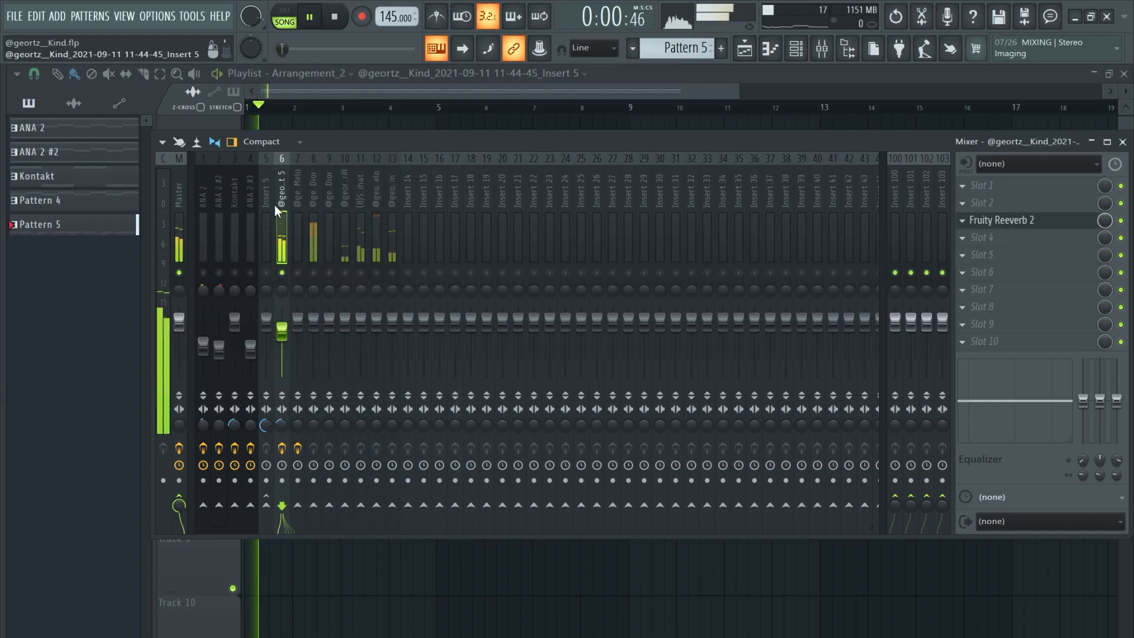
pyautogui.press('space')
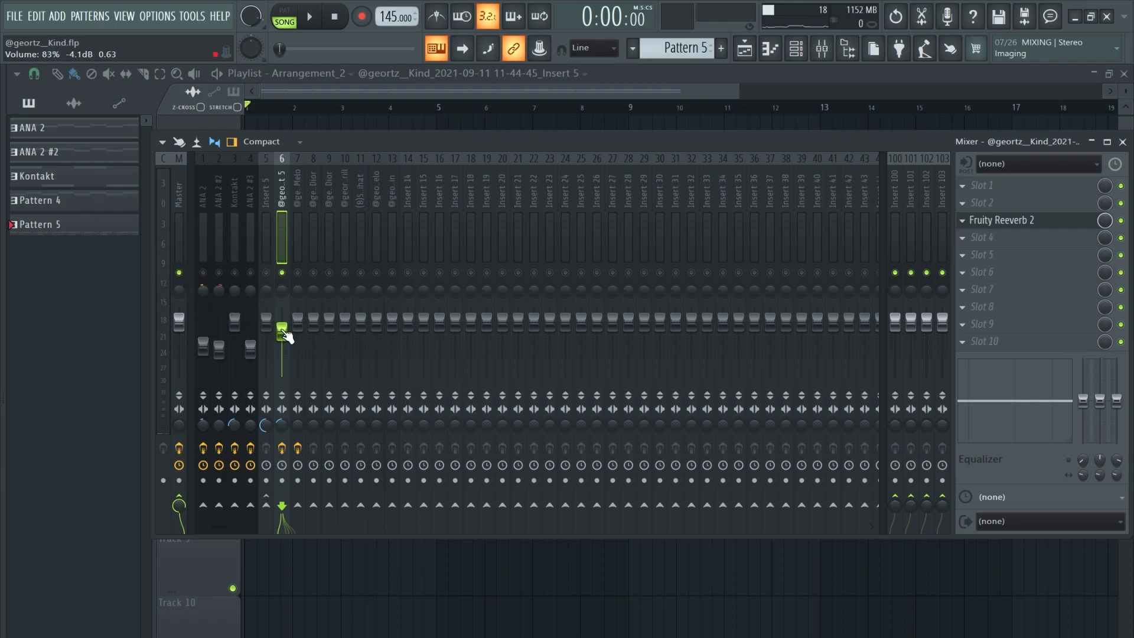
pyautogui.press('space')
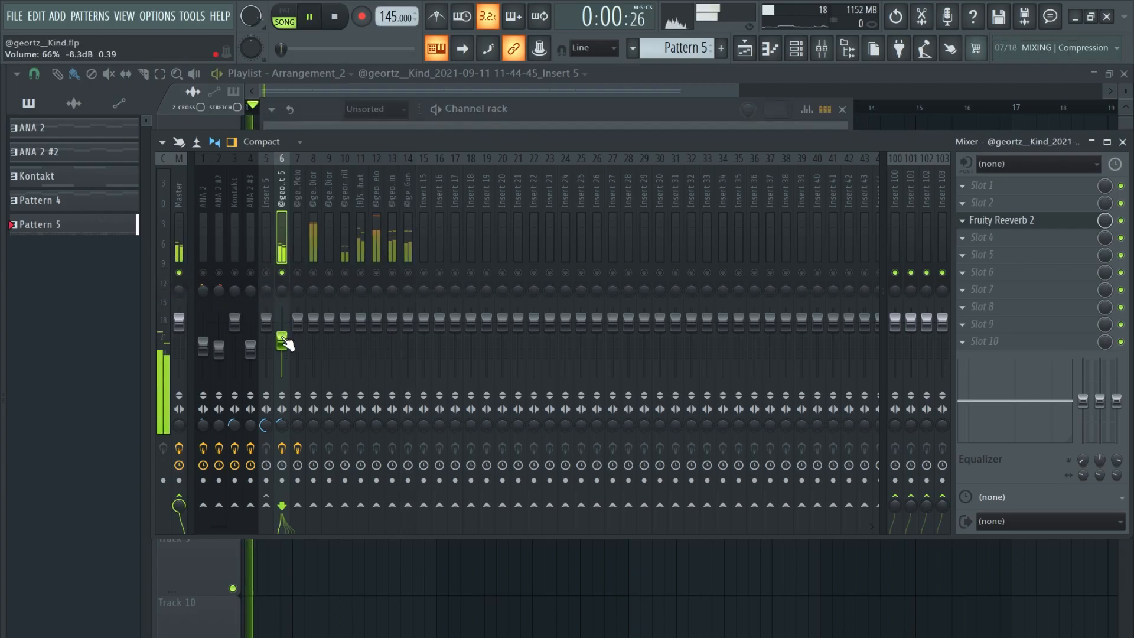
pyautogui.moveTo(284, 341); pyautogui.dragTo(284, 339)
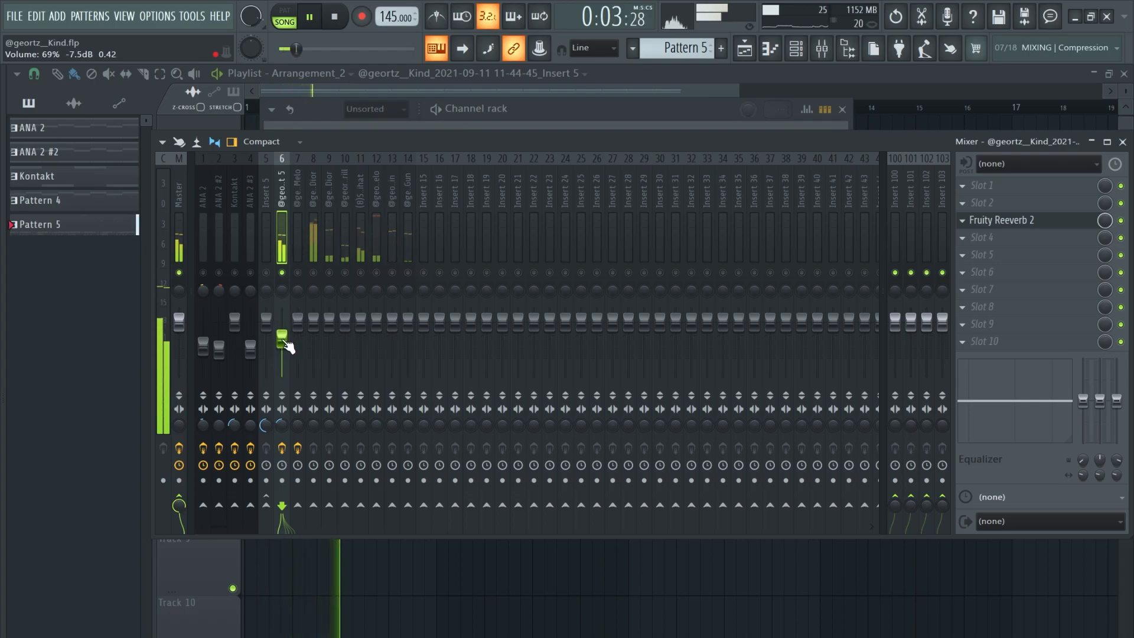
pyautogui.press('space')
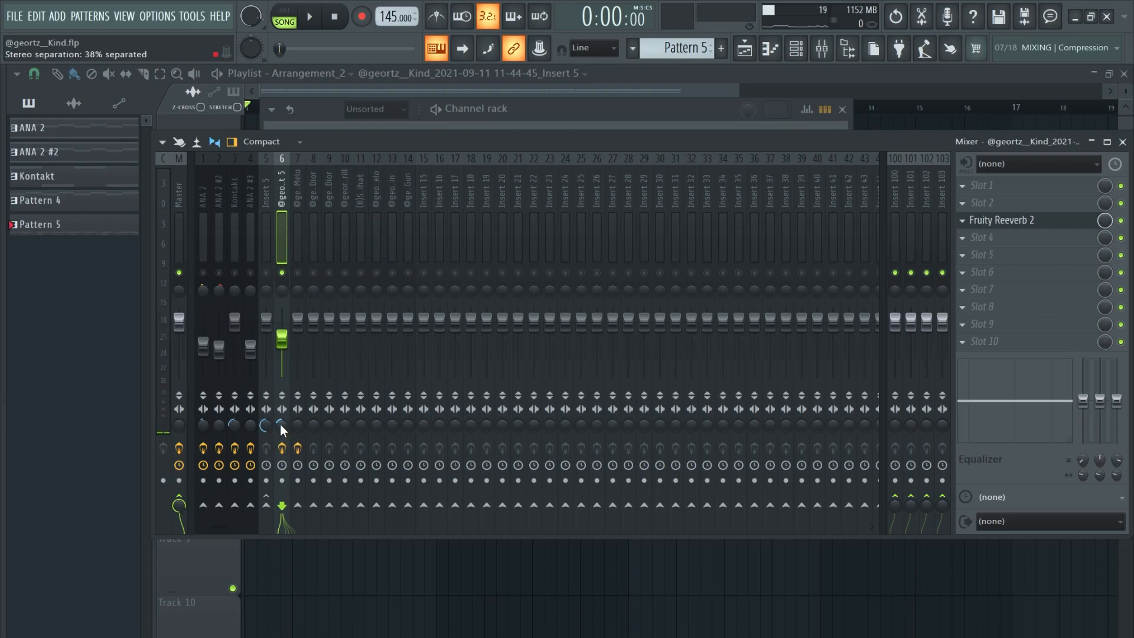
# Inspect the melody's Fruity Reeverb 2 settings and compare playback with the reverb bypassed and enabled
pyautogui.click(1028, 220)
pyautogui.moveTo(416, 175); pyautogui.dragTo(389, 182)
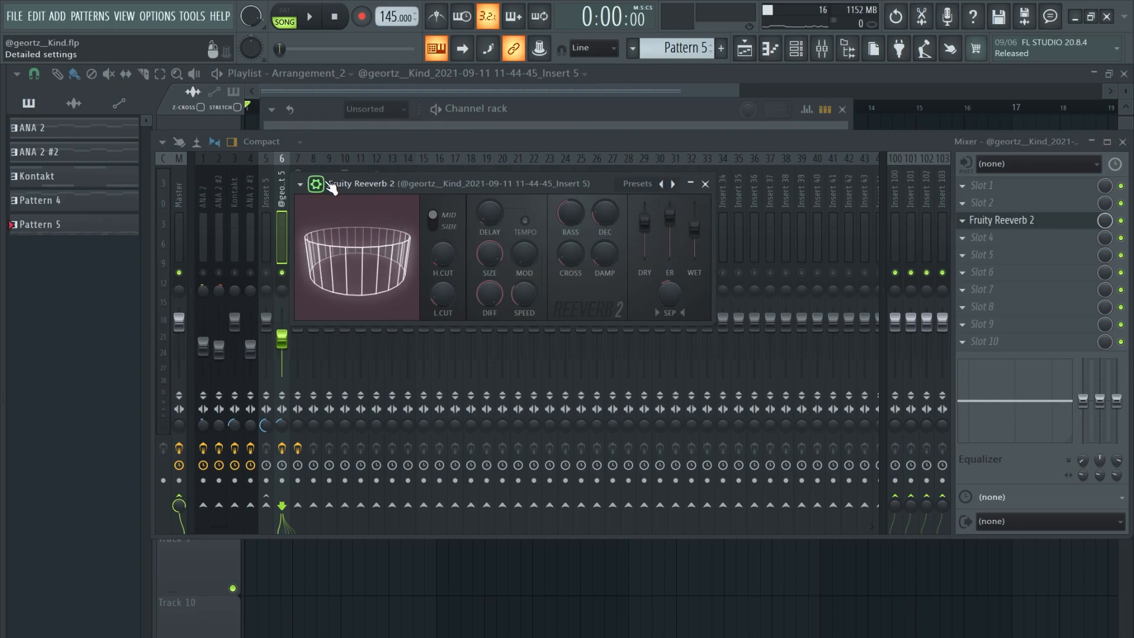
pyautogui.click(280, 220)
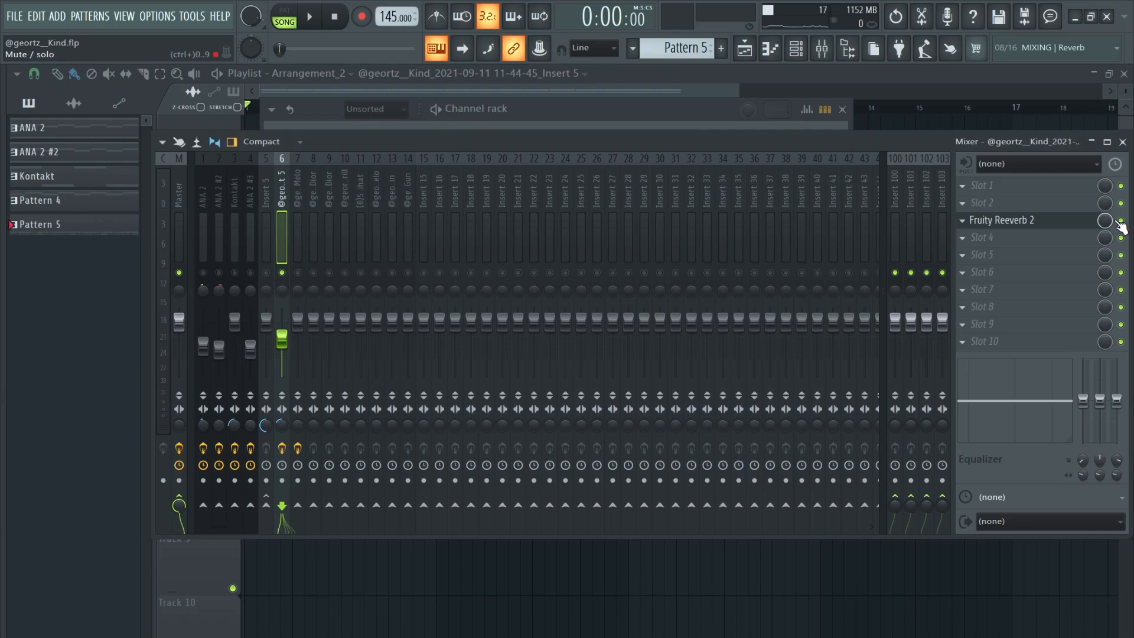
pyautogui.press('space')
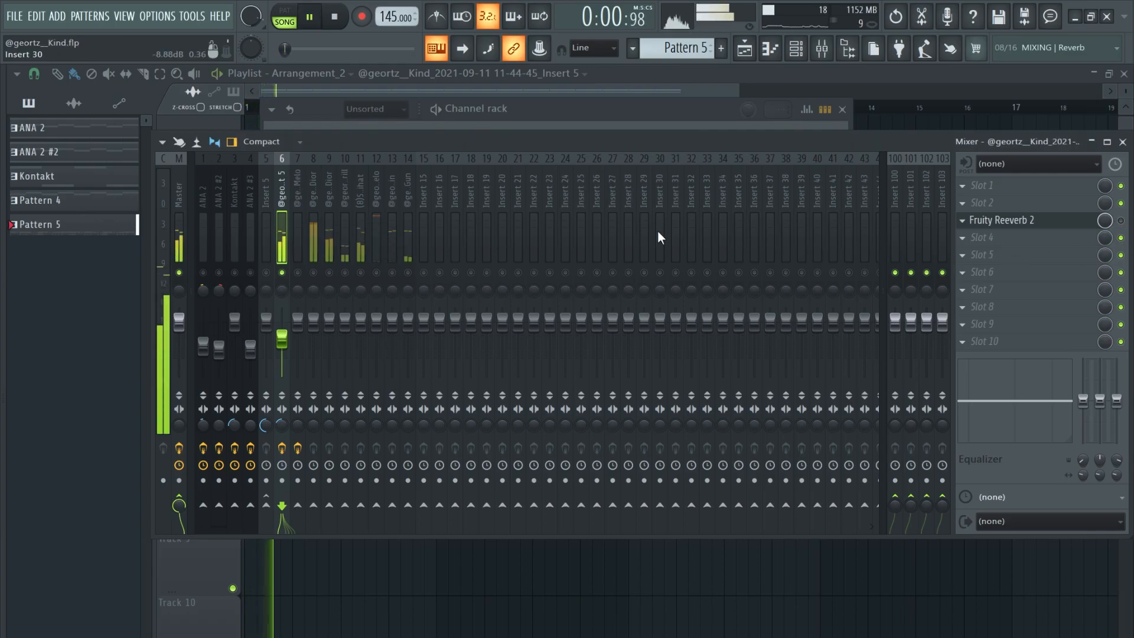
pyautogui.press('space')
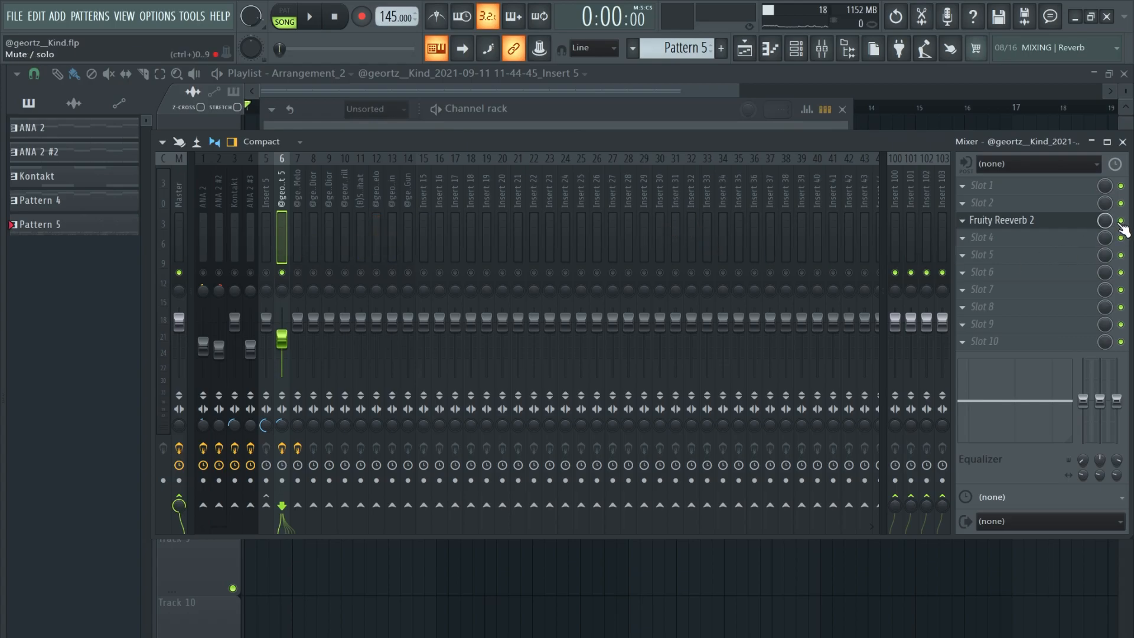
pyautogui.press('space')
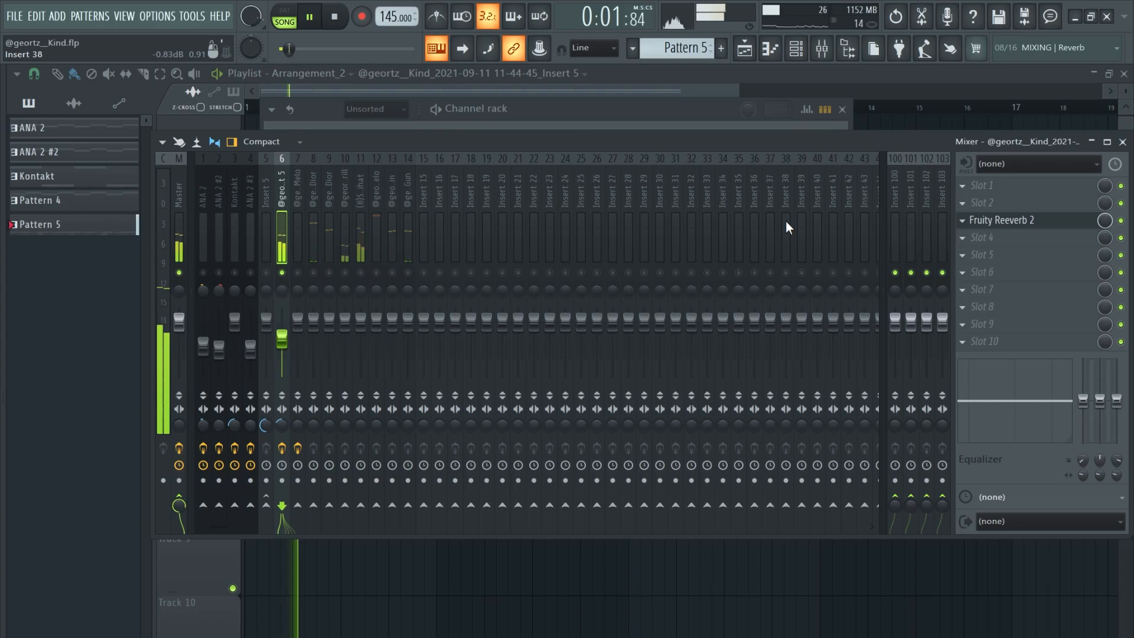
pyautogui.press('space')
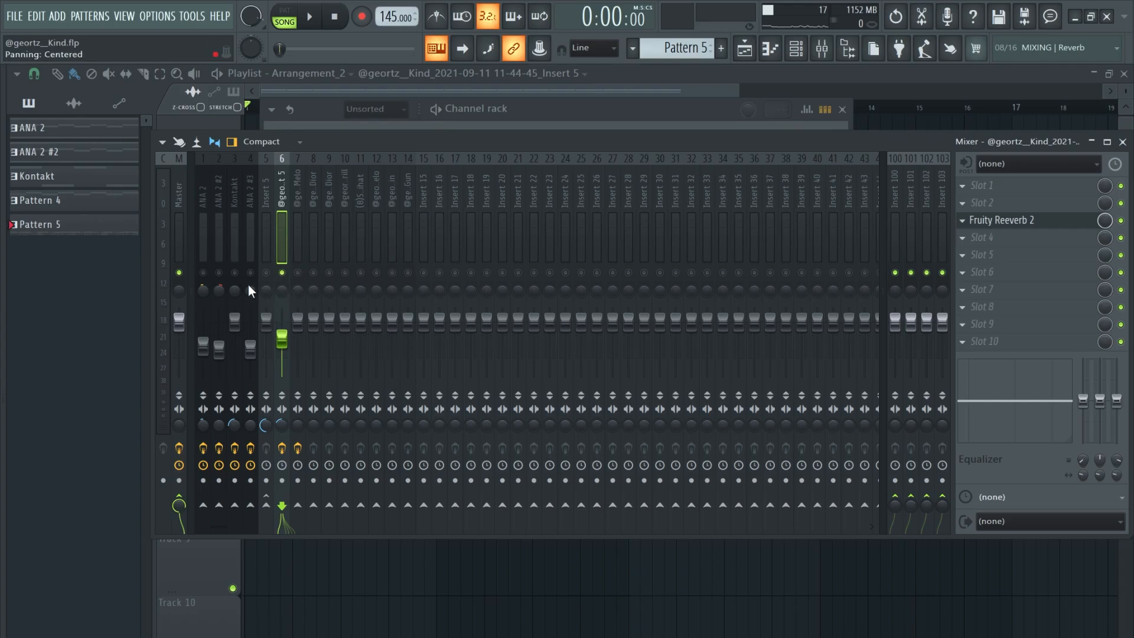
pyautogui.click(247, 230)
pyautogui.click(237, 233)
pyautogui.click(203, 240)
pyautogui.click(253, 236)
pyautogui.click(265, 240)
pyautogui.click(282, 241)
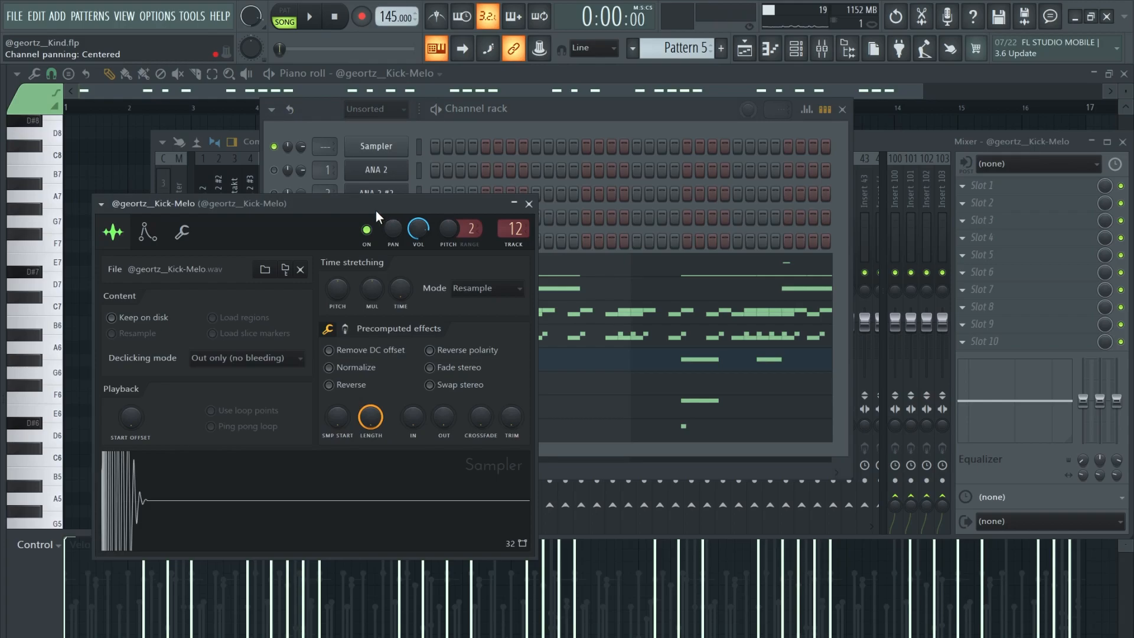
# Examine the precomputed effects of the Kick-Melo sampler channel and its notes in the piano roll
pyautogui.moveTo(375, 210); pyautogui.dragTo(570, 138)
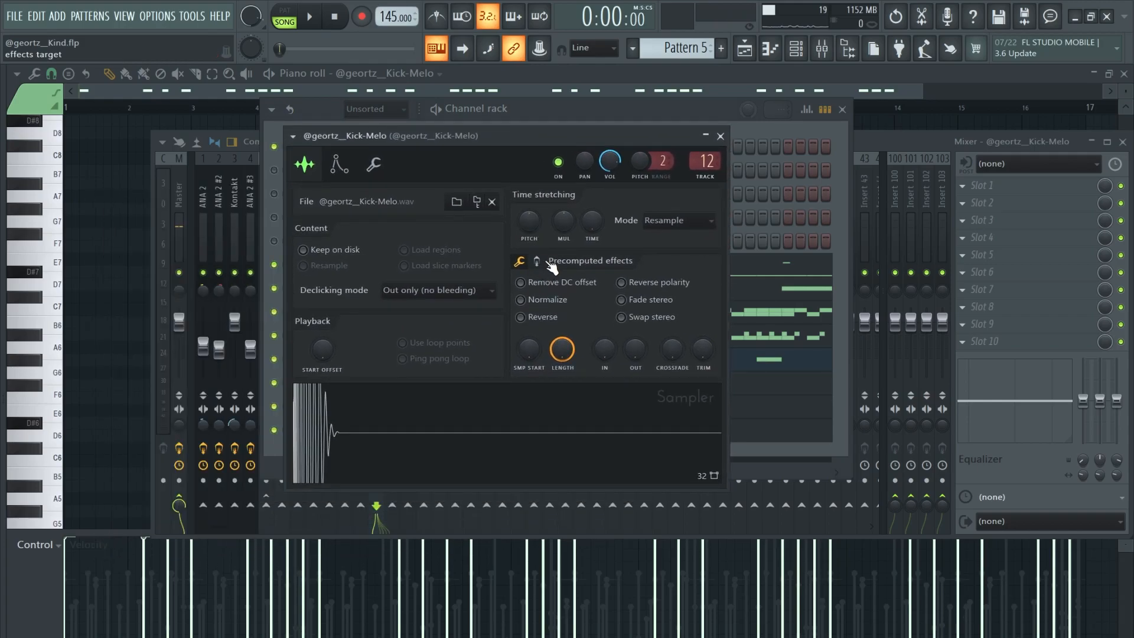
pyautogui.click(537, 261)
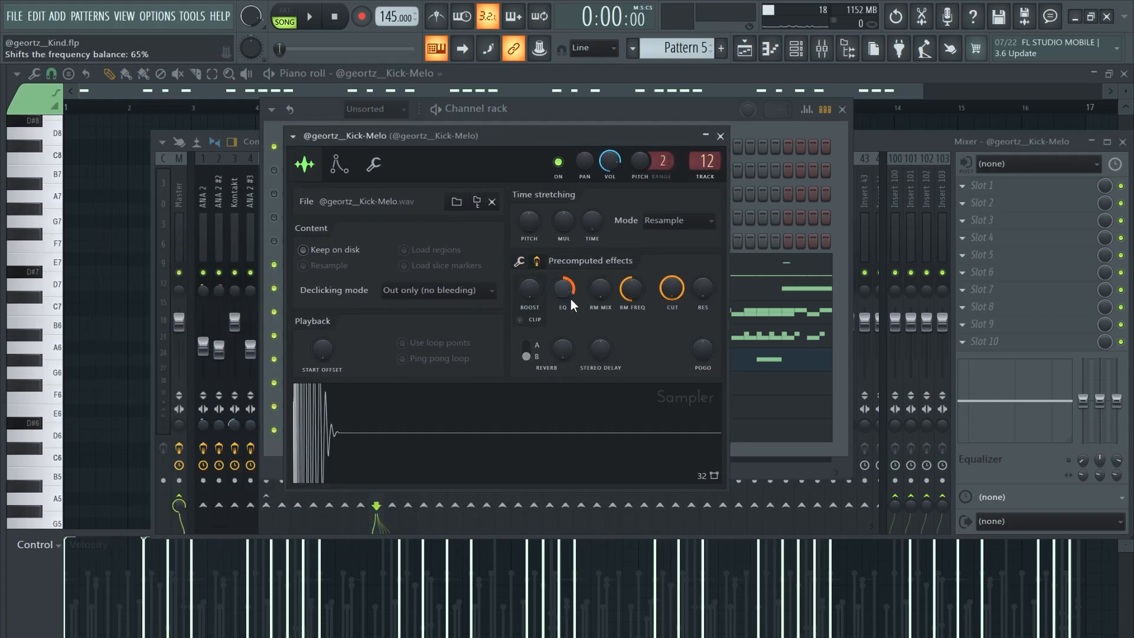
pyautogui.click(537, 444)
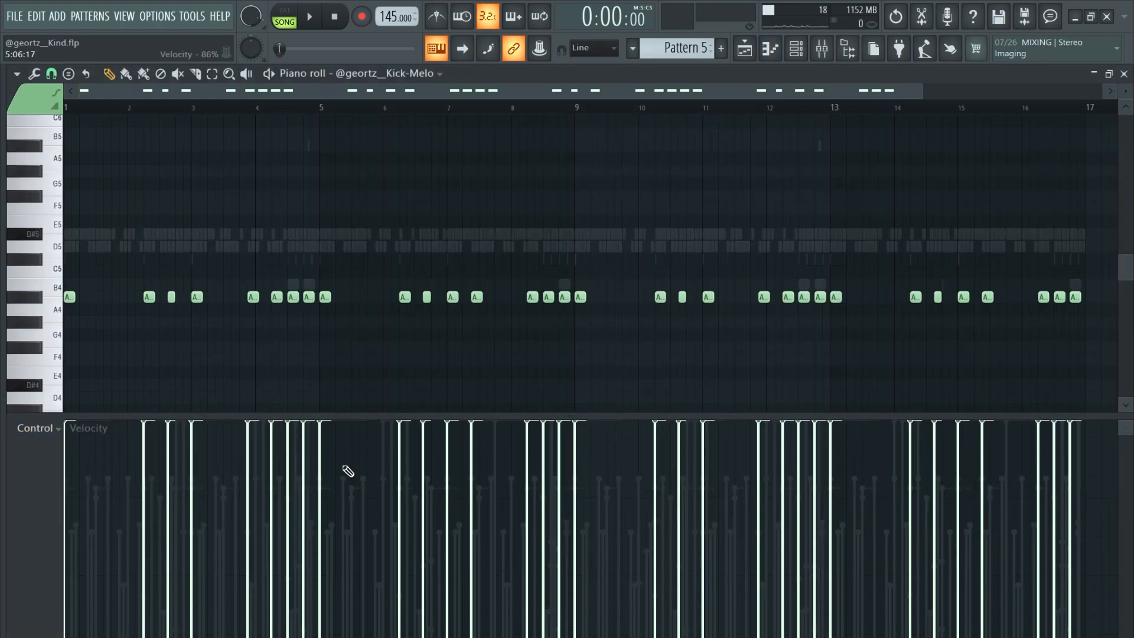
# Unmute the 808-Dior alongside the soloed Kick-Melo in the mixer and balance its volume during playback, settling at 100% (-0.1 dB)
pyautogui.click(769, 49)
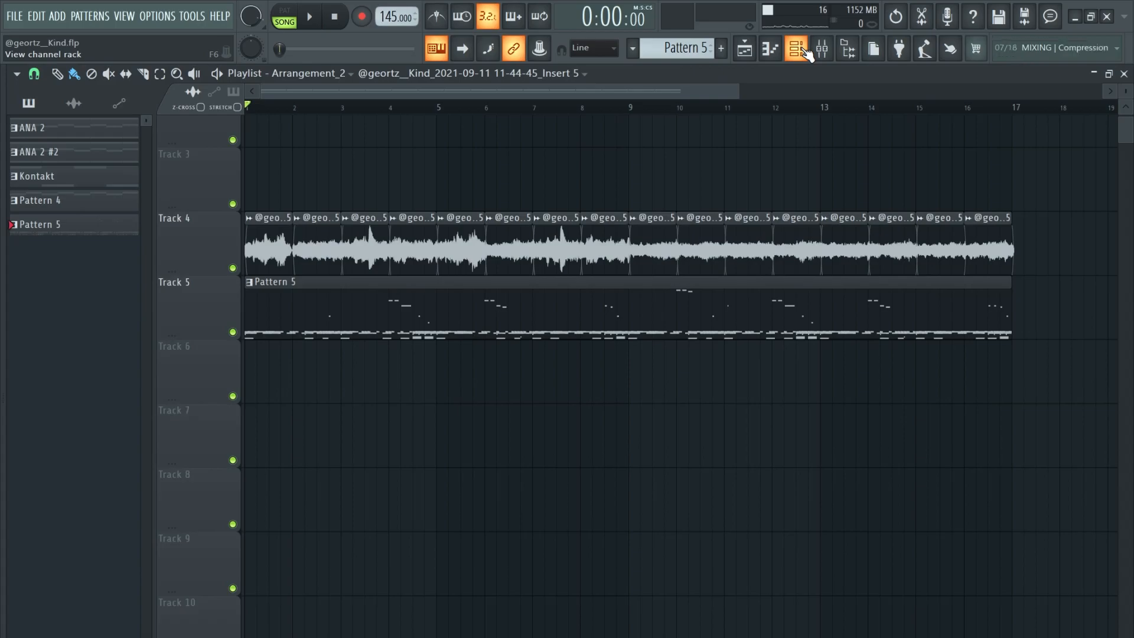
pyautogui.click(796, 48)
pyautogui.click(821, 48)
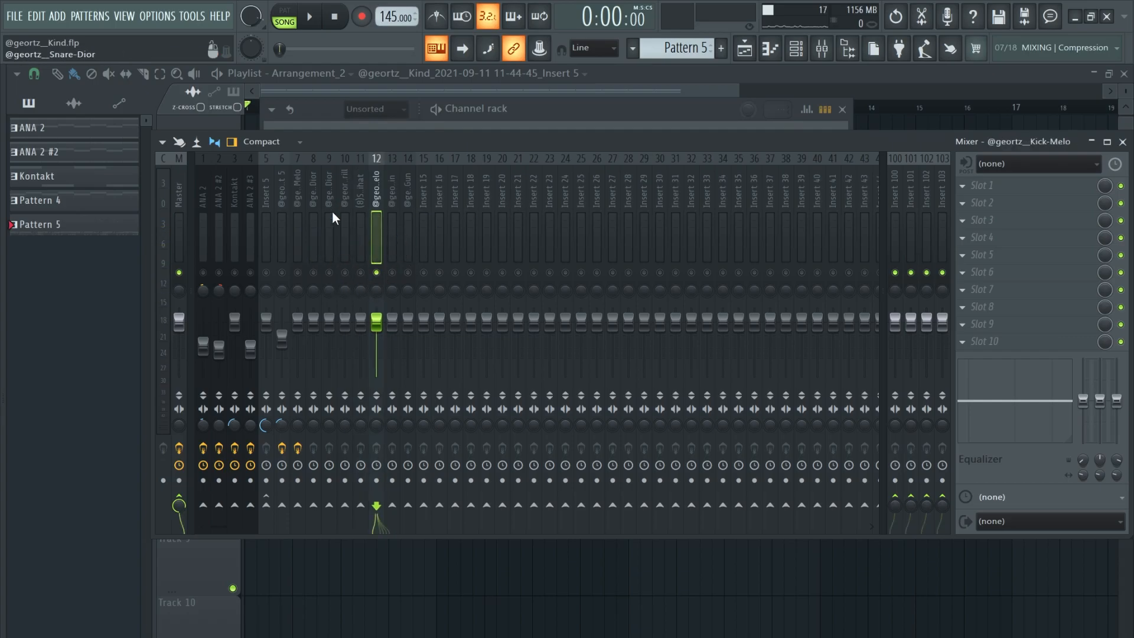
pyautogui.press('space')
pyautogui.click(316, 260)
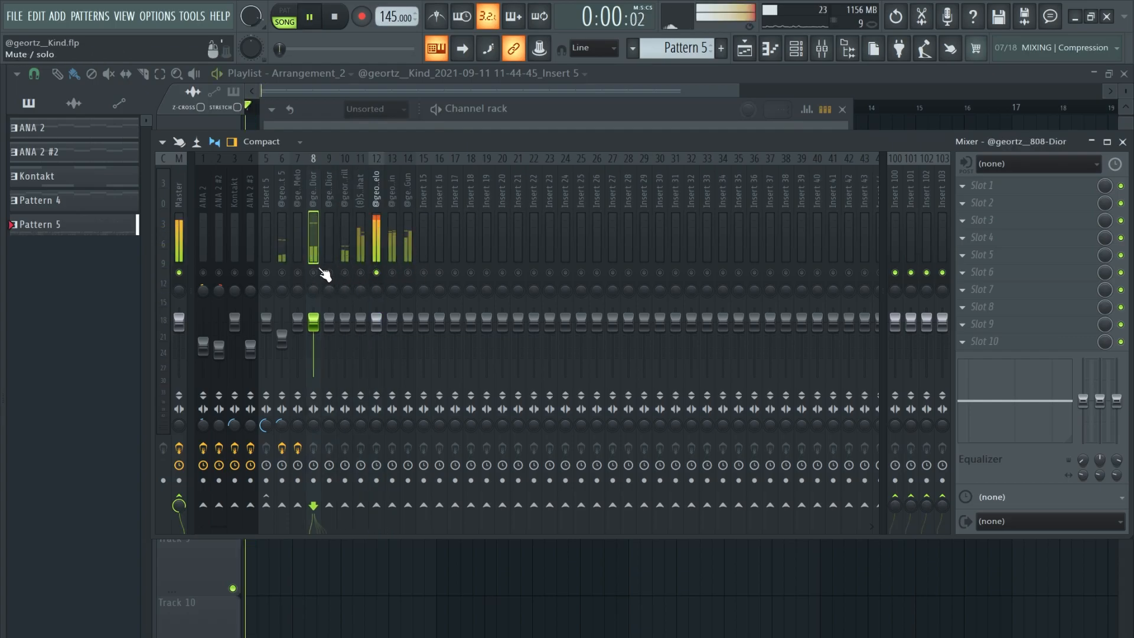
pyautogui.moveTo(313, 322); pyautogui.dragTo(320, 338)
pyautogui.press('space')
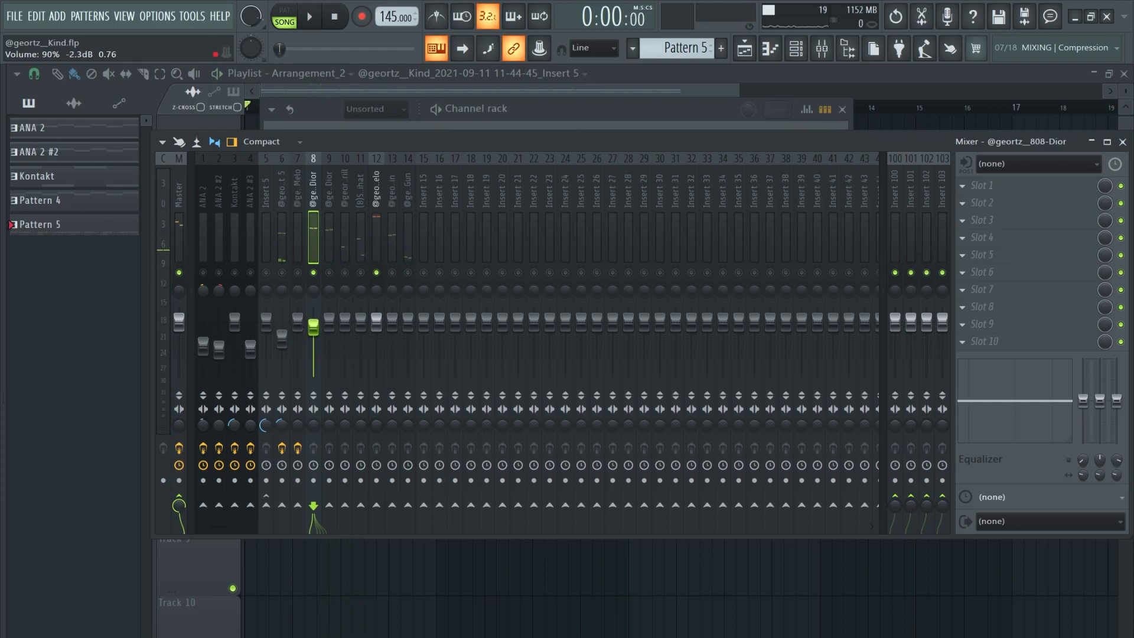
pyautogui.press('space')
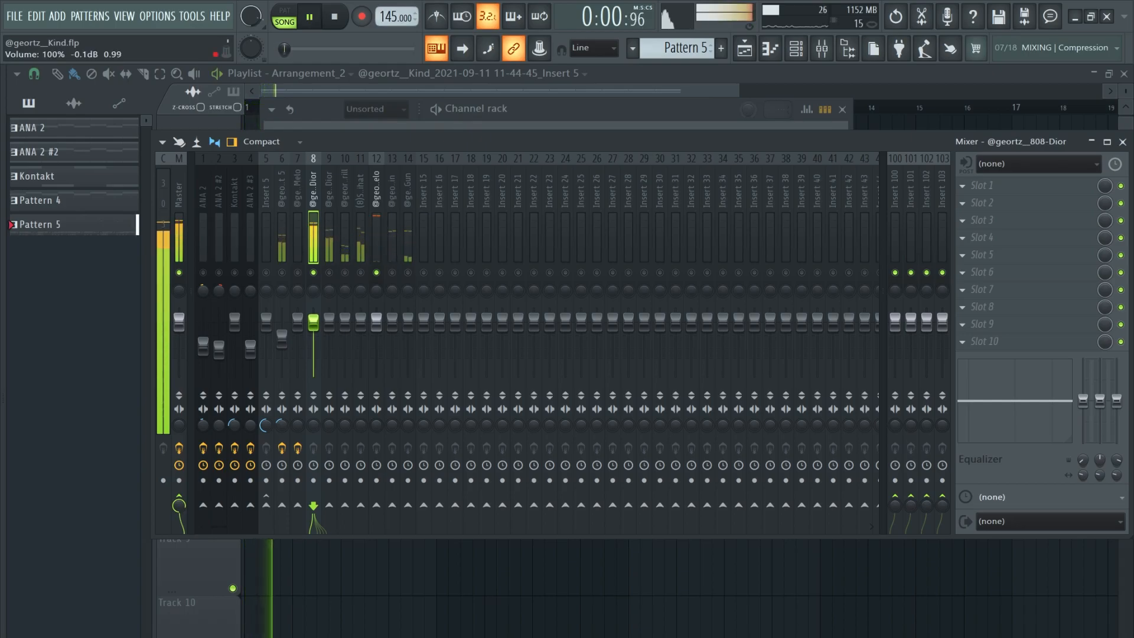
pyautogui.press('space')
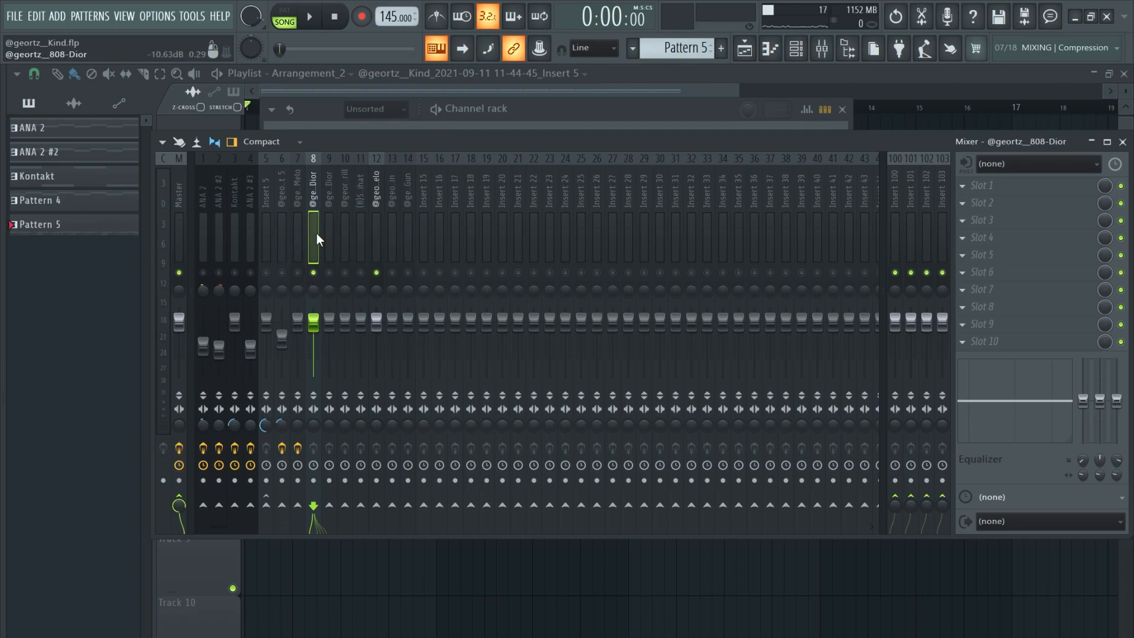
# Add a Fruity Stereo Enhancer to slot 3 of the 808-Dior mixer track
pyautogui.click(324, 243)
pyautogui.click(313, 230)
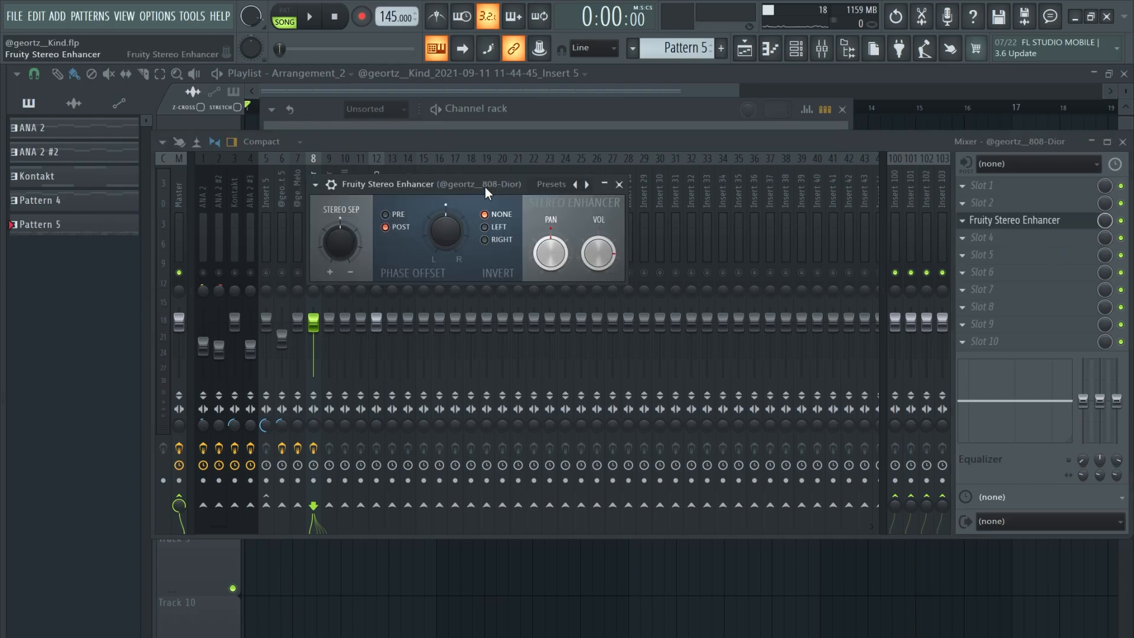
# Set the 808-Dior's Fruity Stereo Enhancer phase offset to 0.9 ms left and check it during playback
pyautogui.moveTo(484, 186)
pyautogui.mouseDown()
pyautogui.moveTo(513, 184)
pyautogui.moveTo(464, 185)
pyautogui.mouseUp()
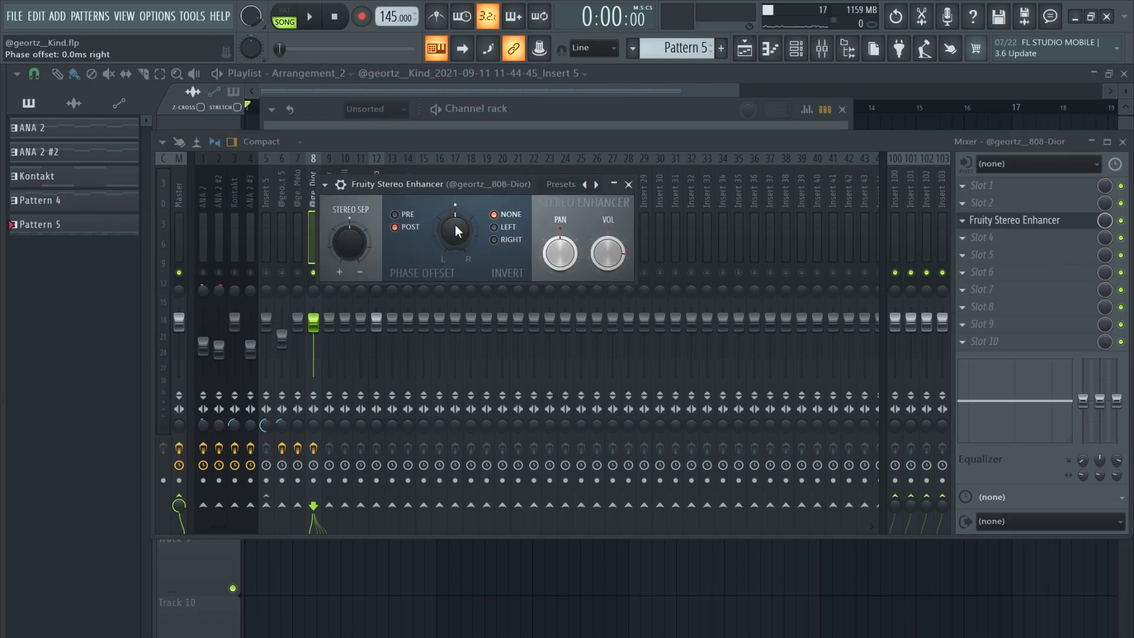
pyautogui.press('space')
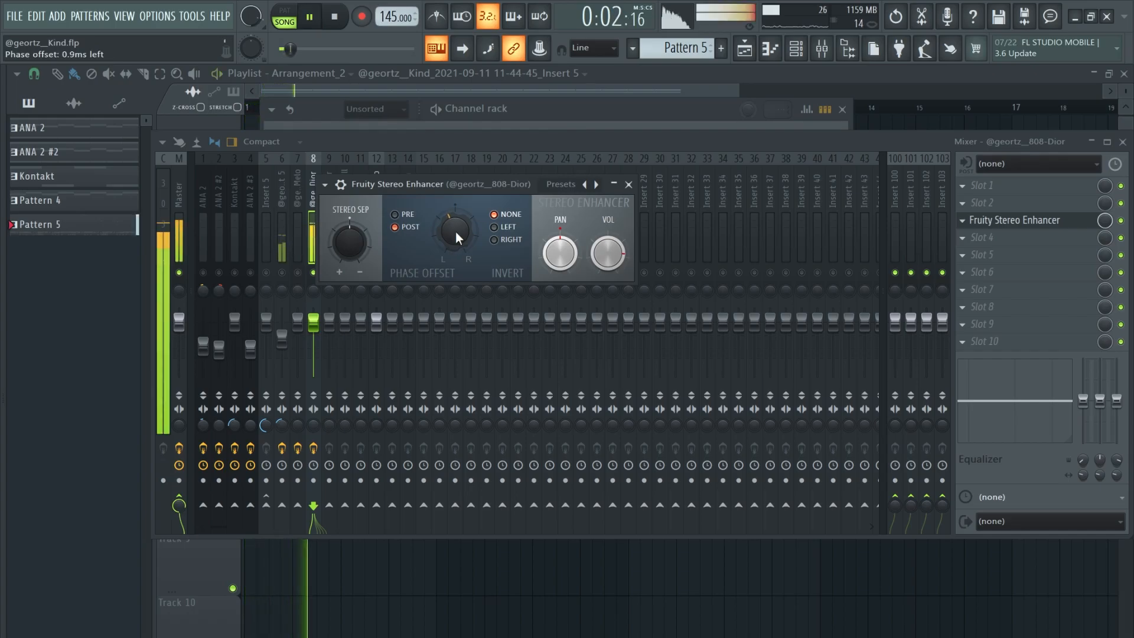
pyautogui.press('space')
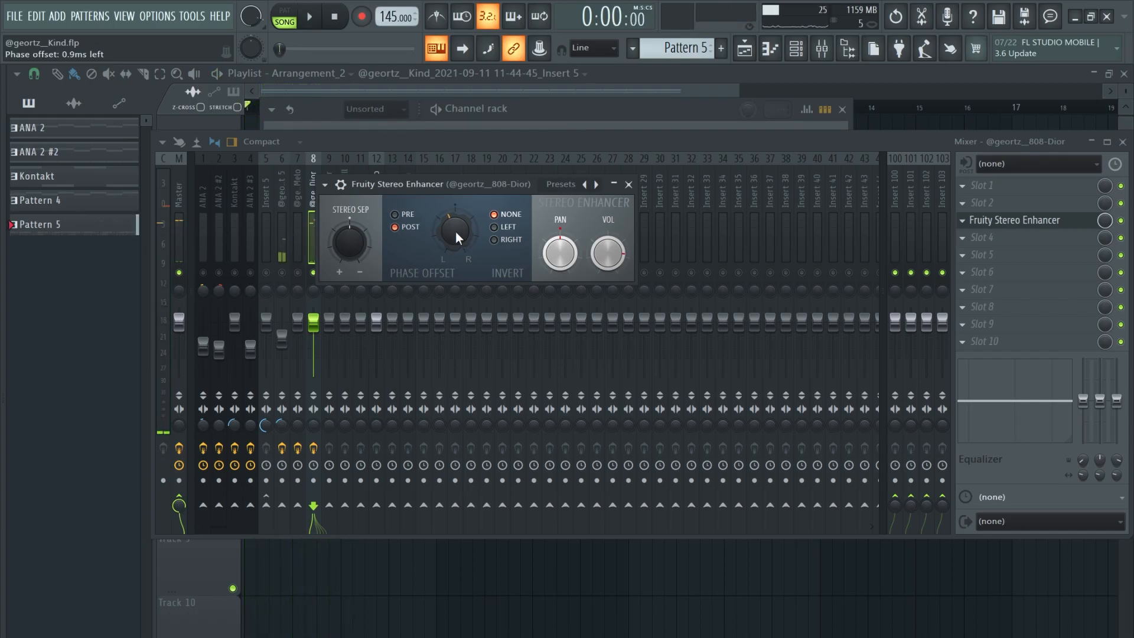
pyautogui.moveTo(459, 184); pyautogui.dragTo(470, 186)
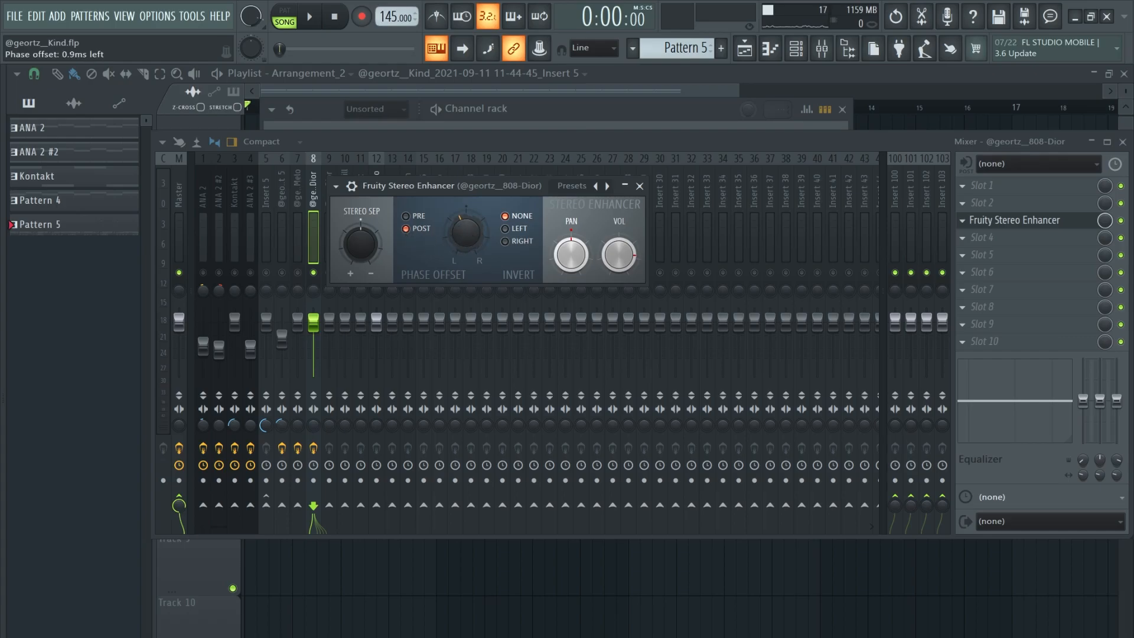
# Unmute the 808-Melo mixer track, lower its volume during playback and check its Magic Switch effect
pyautogui.click(302, 287)
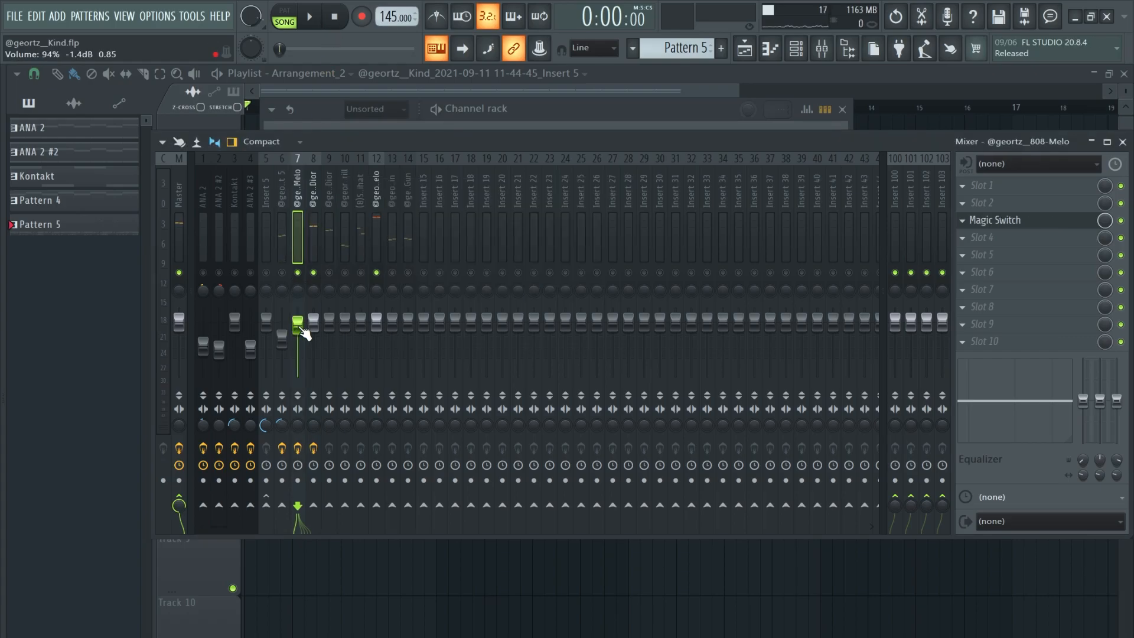
pyautogui.press('space')
pyautogui.moveTo(302, 335); pyautogui.dragTo(302, 345)
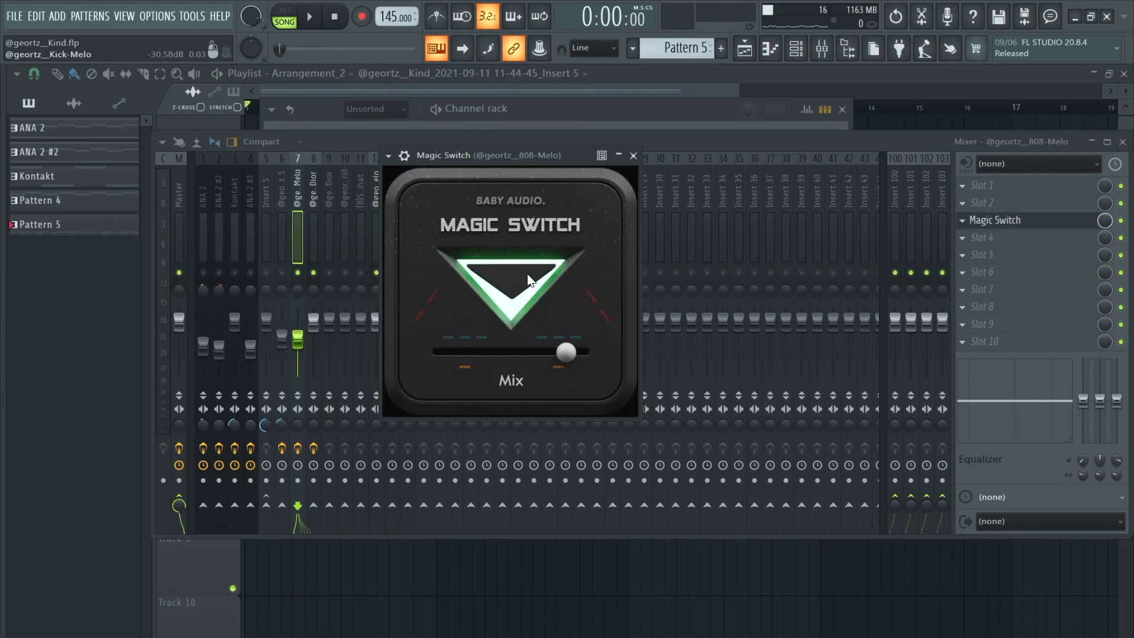
pyautogui.click(302, 236)
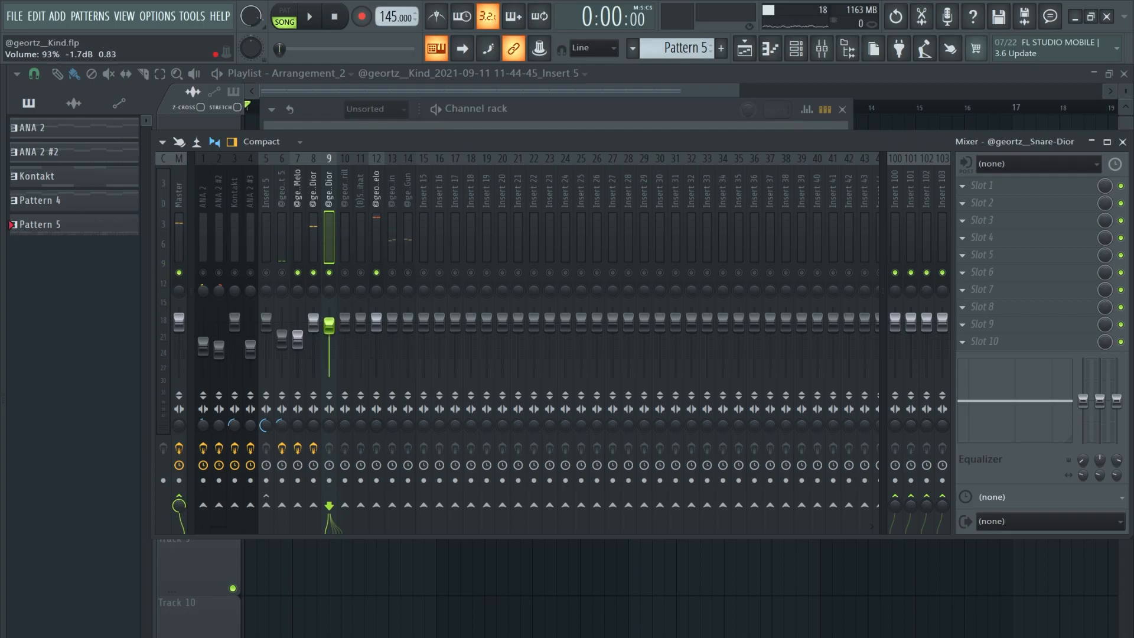
# Balance the Snare-Dior against the kick and 808s during playback, raising its volume to 107% (1.6 dB)
pyautogui.press('space')
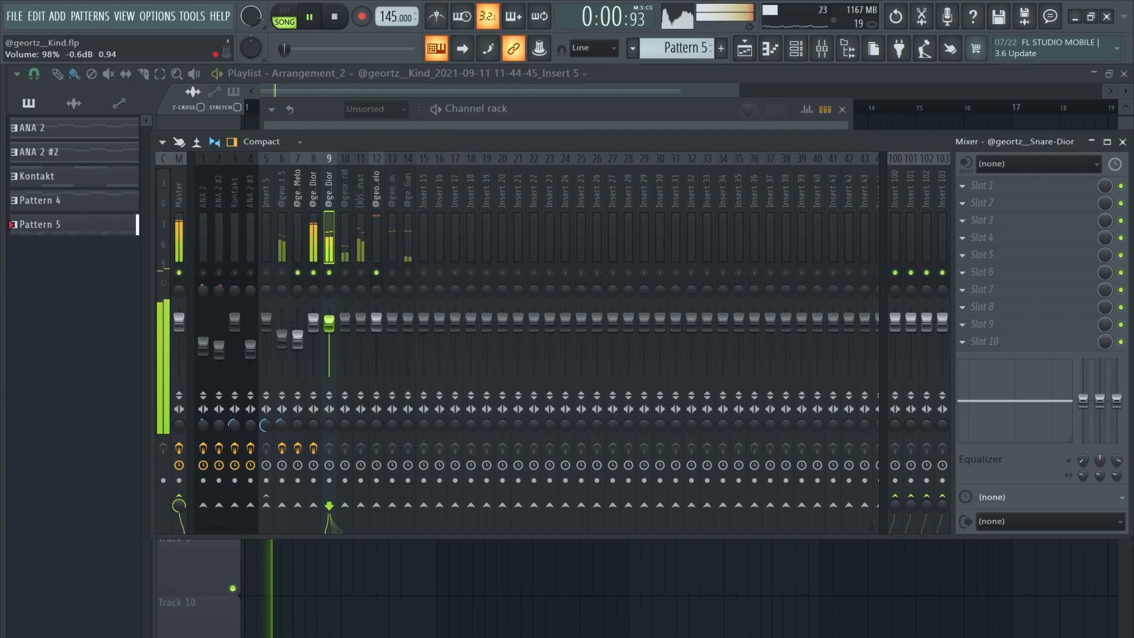
pyautogui.moveTo(334, 329); pyautogui.dragTo(334, 324)
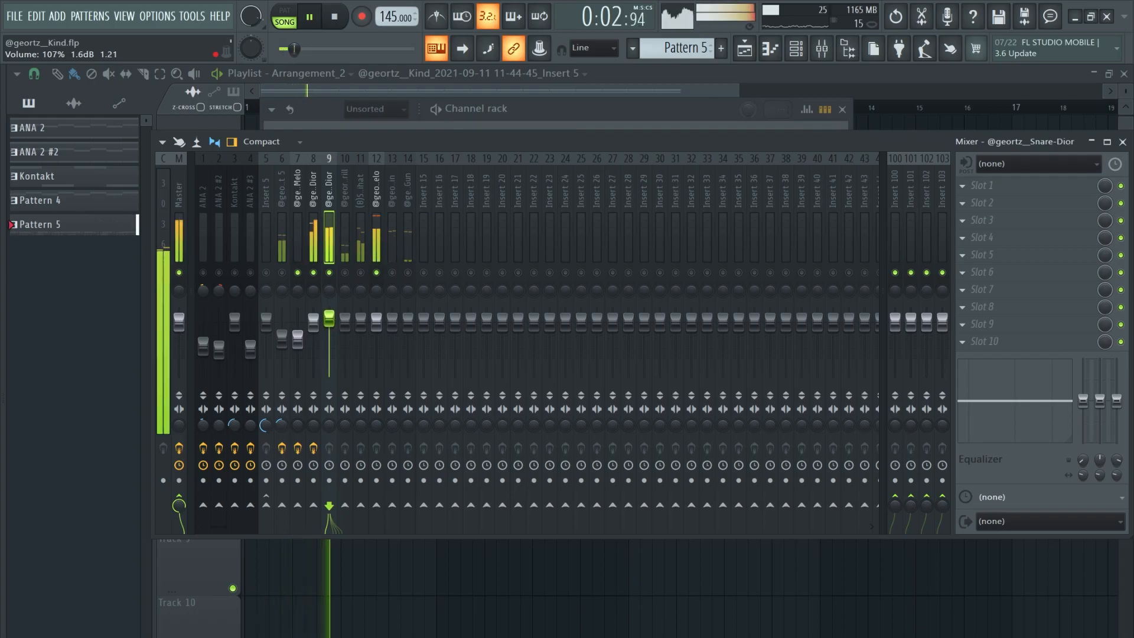
pyautogui.press('space')
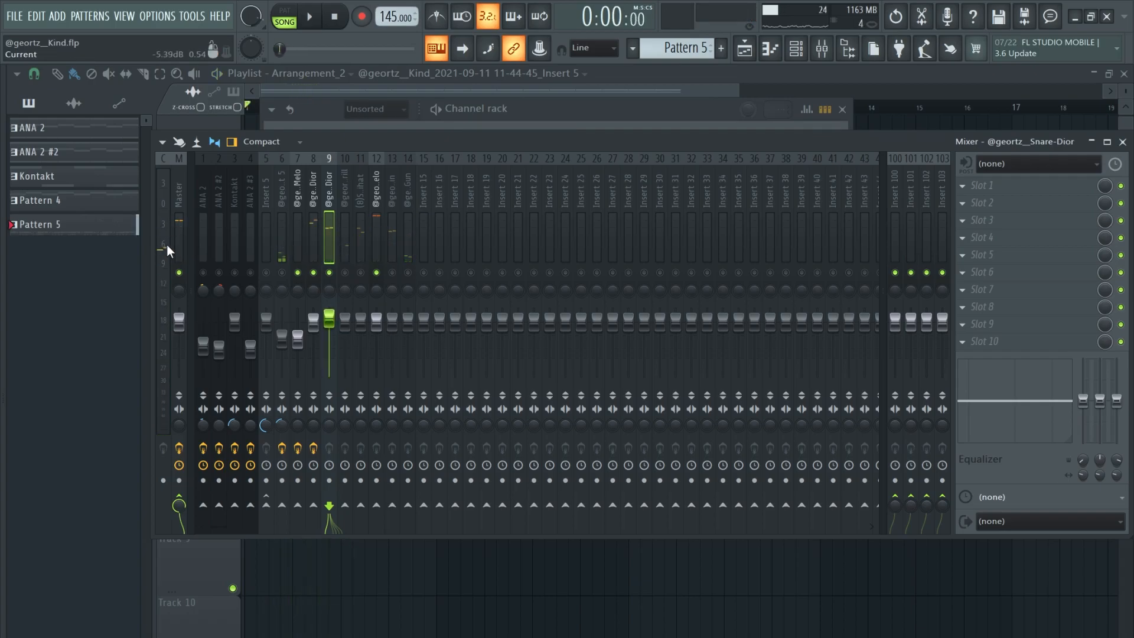
# Add a Fruity Stereo Enhancer to slot 2 of the Snare-Dior and set its phase offset to 0.9 ms right
pyautogui.click(1022, 206)
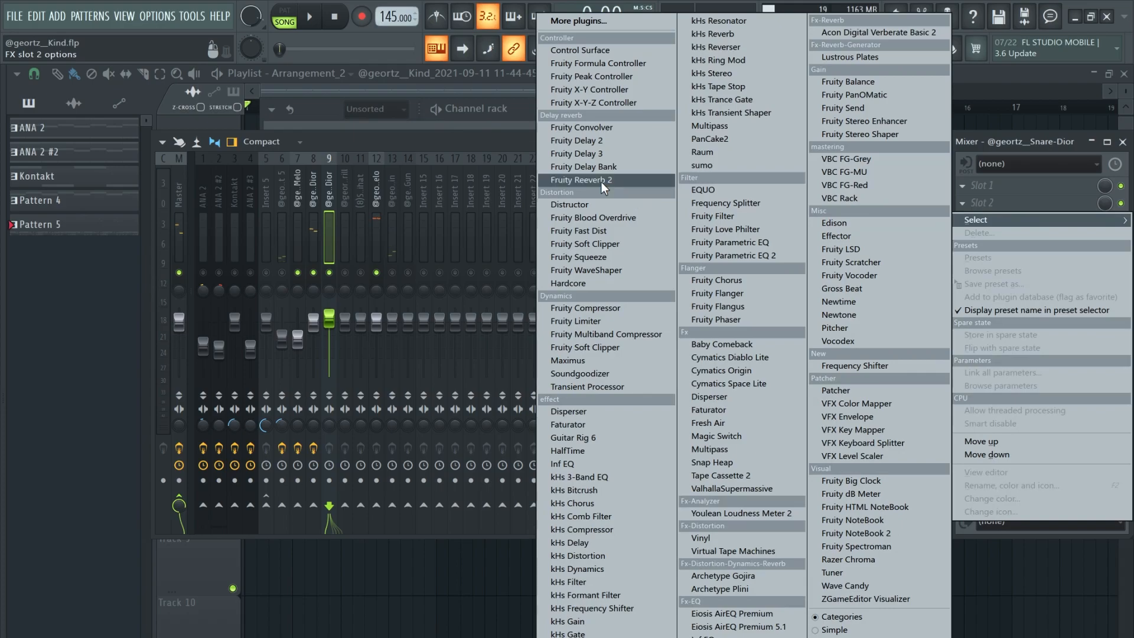
pyautogui.click(889, 124)
pyautogui.press('space')
pyautogui.moveTo(356, 238); pyautogui.dragTo(357, 230)
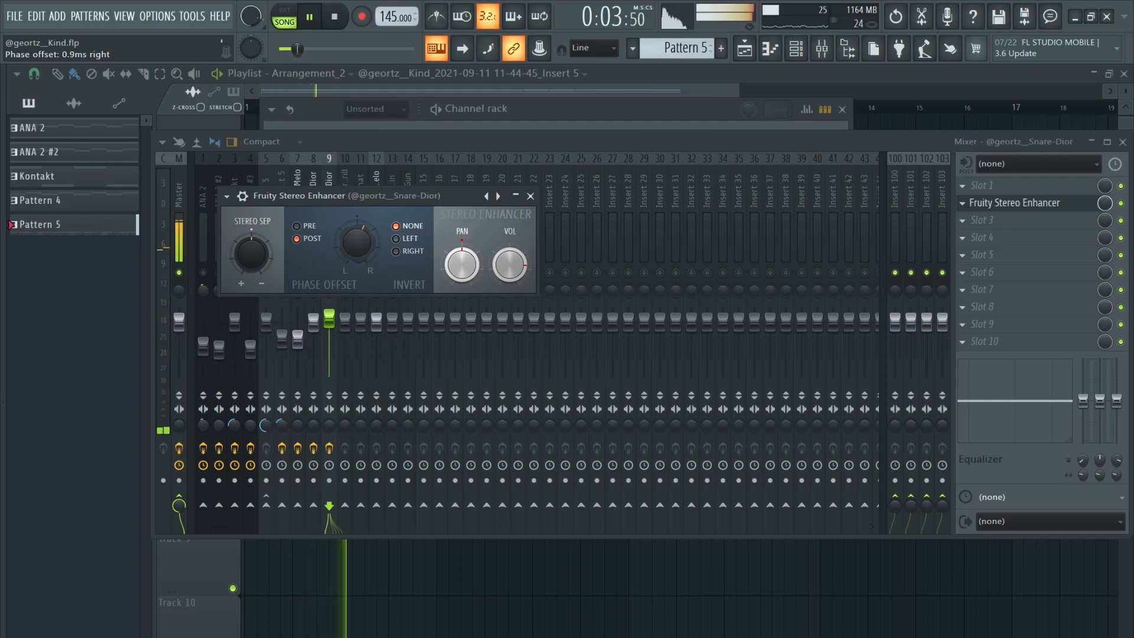
pyautogui.click(331, 180)
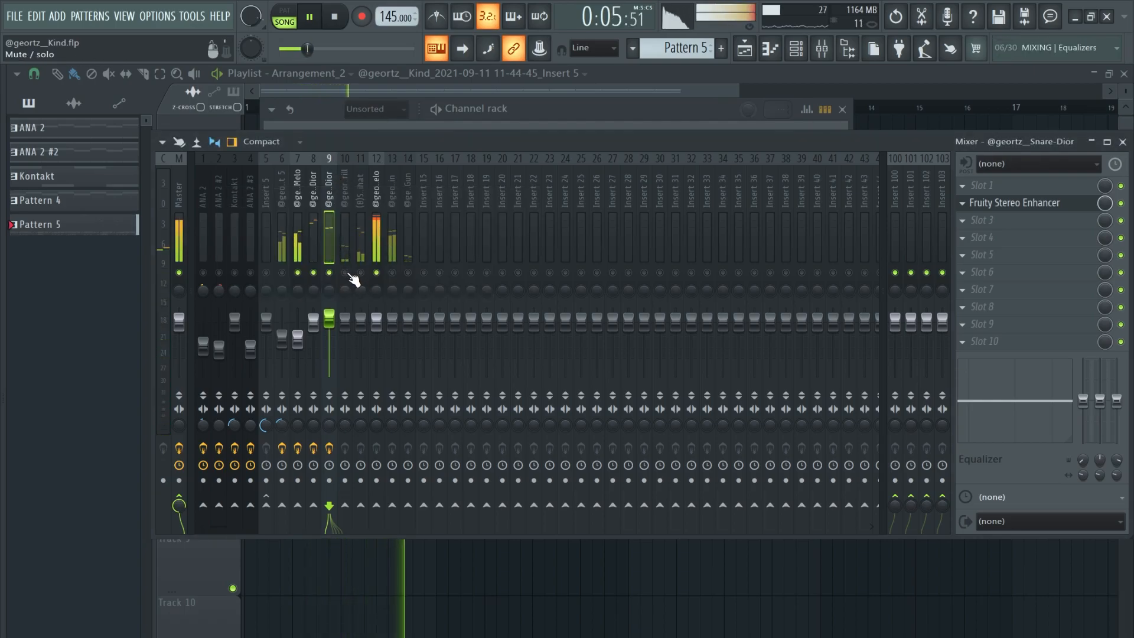
# Audition the Closed Hat-Drill and Sauce Closed Hihat in solo, and route both tracks to Insert 19 only
pyautogui.click(343, 243)
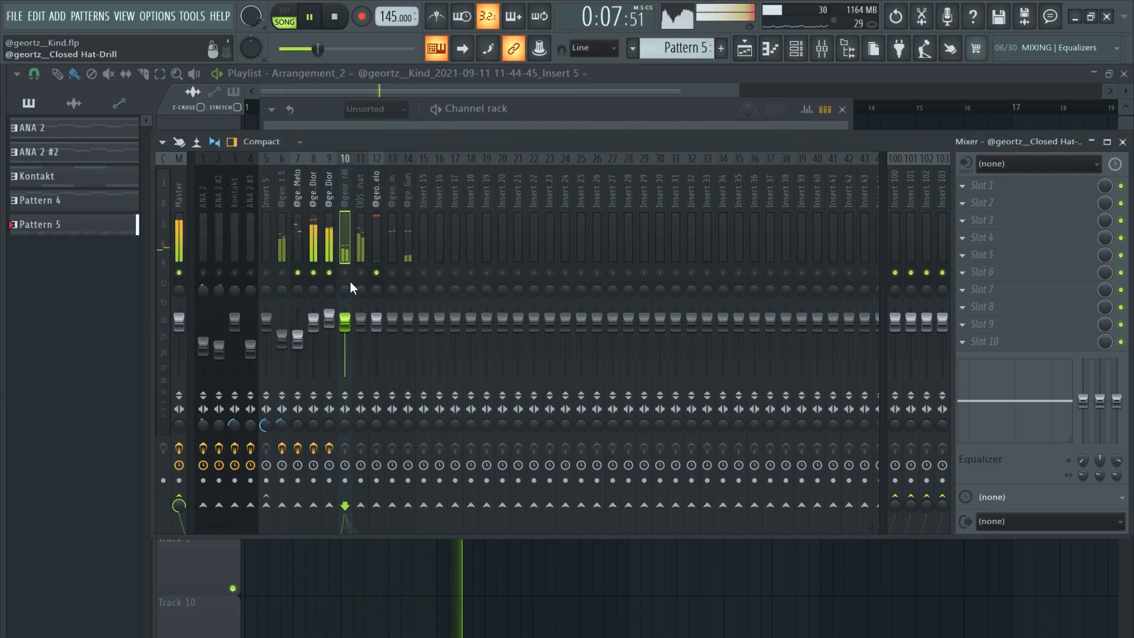
pyautogui.press('space')
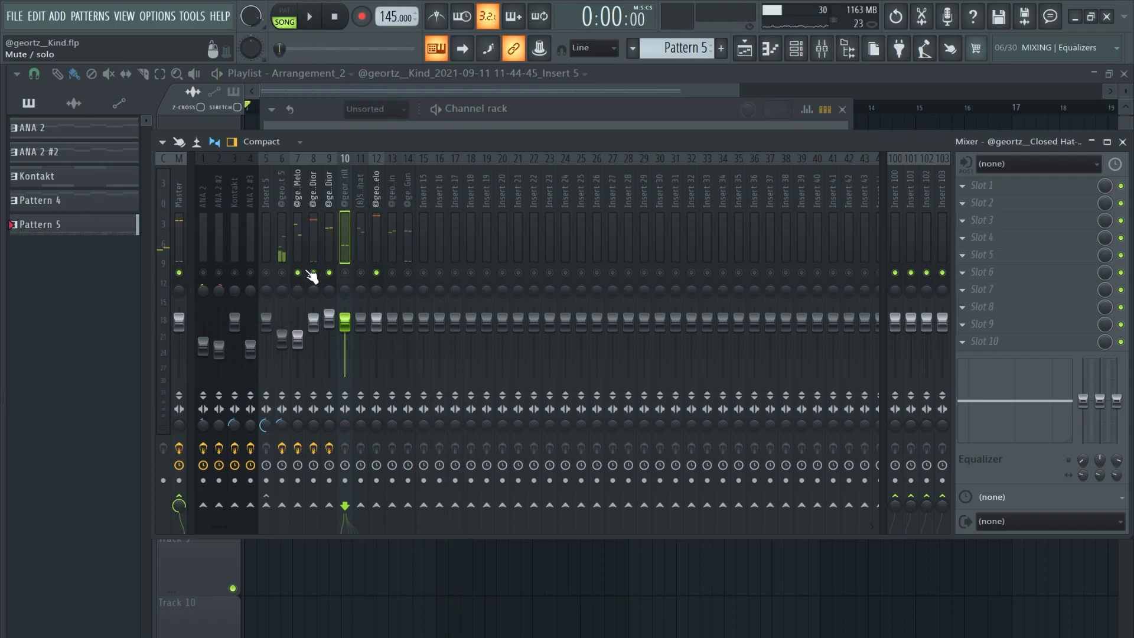
pyautogui.rightClick(346, 273)
pyautogui.press('space')
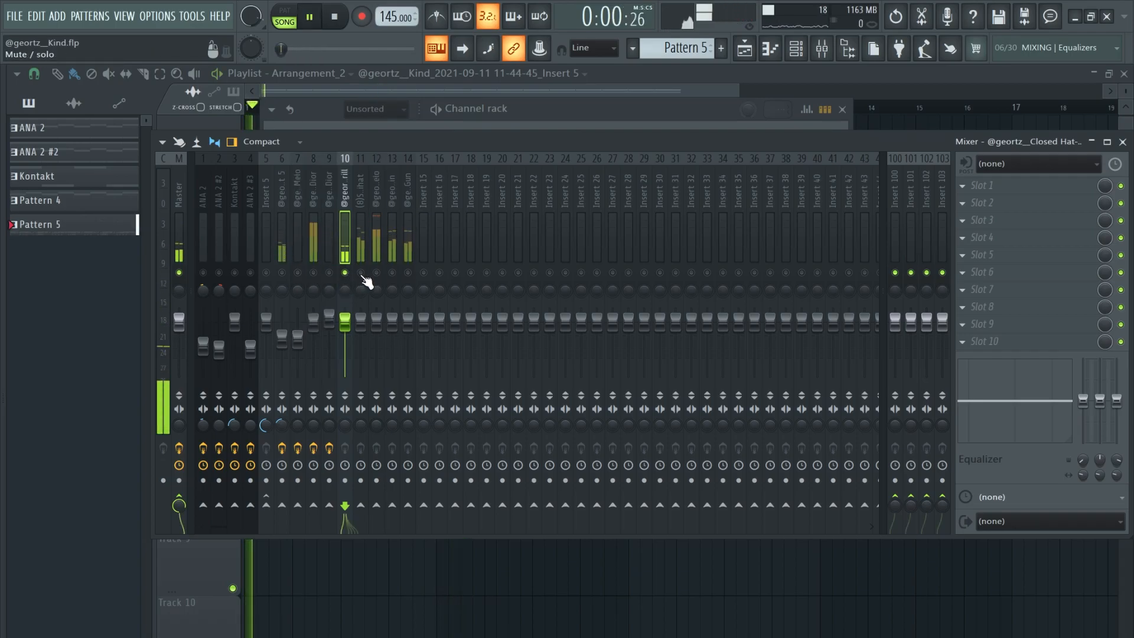
pyautogui.click(360, 248)
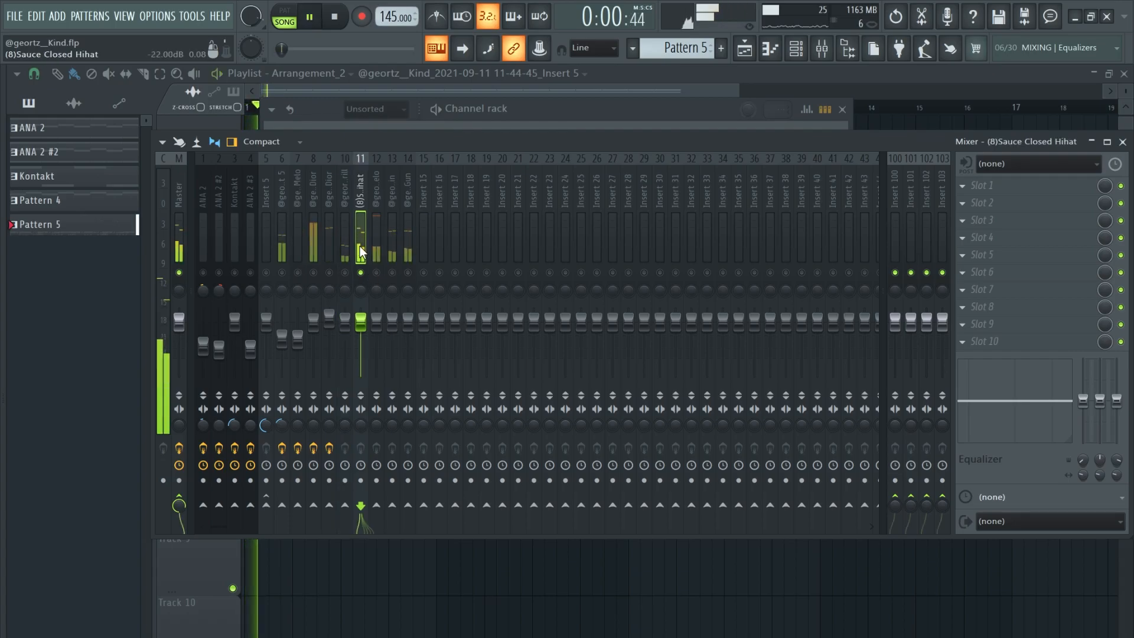
pyautogui.press('space')
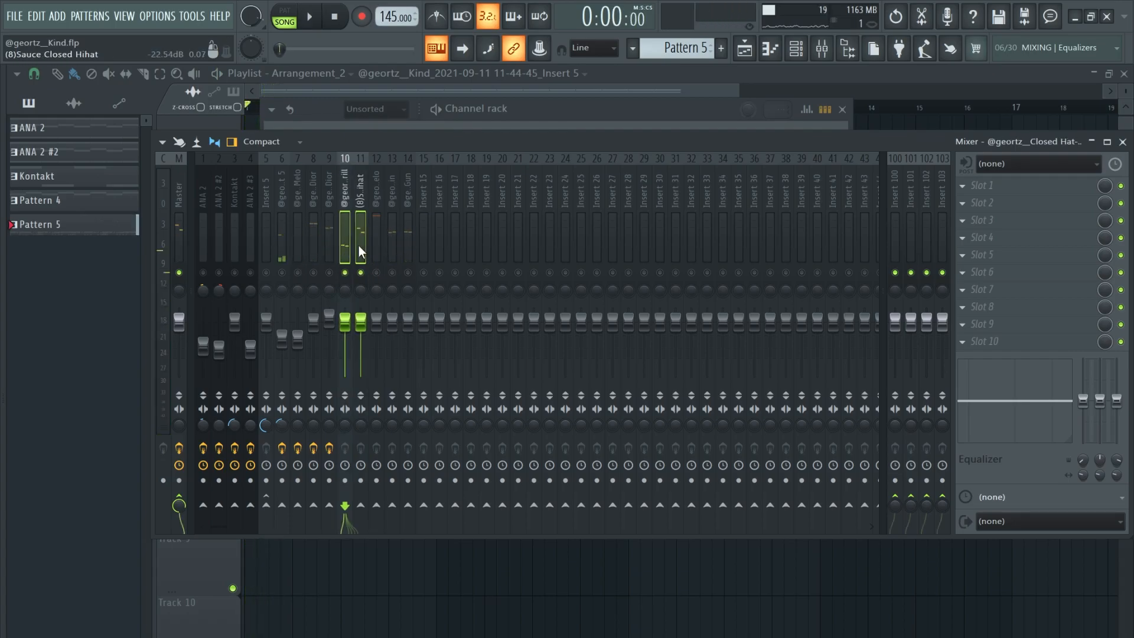
pyautogui.rightClick(487, 506)
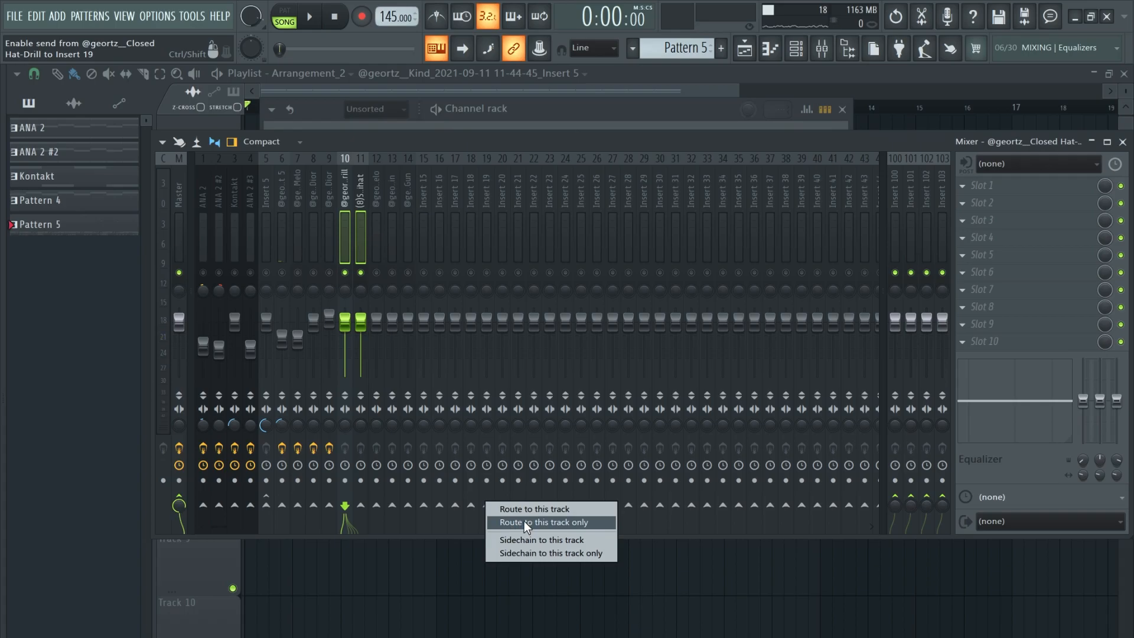
pyautogui.click(523, 521)
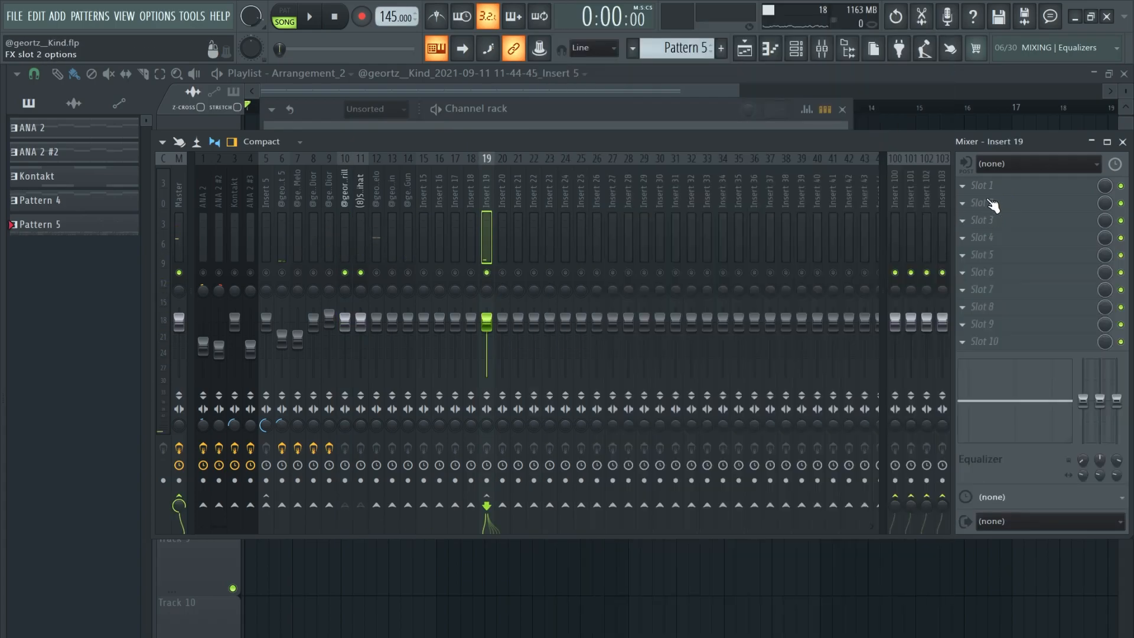
# Load PanCake2 in slot 1 of Insert 19 and reduce its mix amount during playback
pyautogui.click(1003, 187)
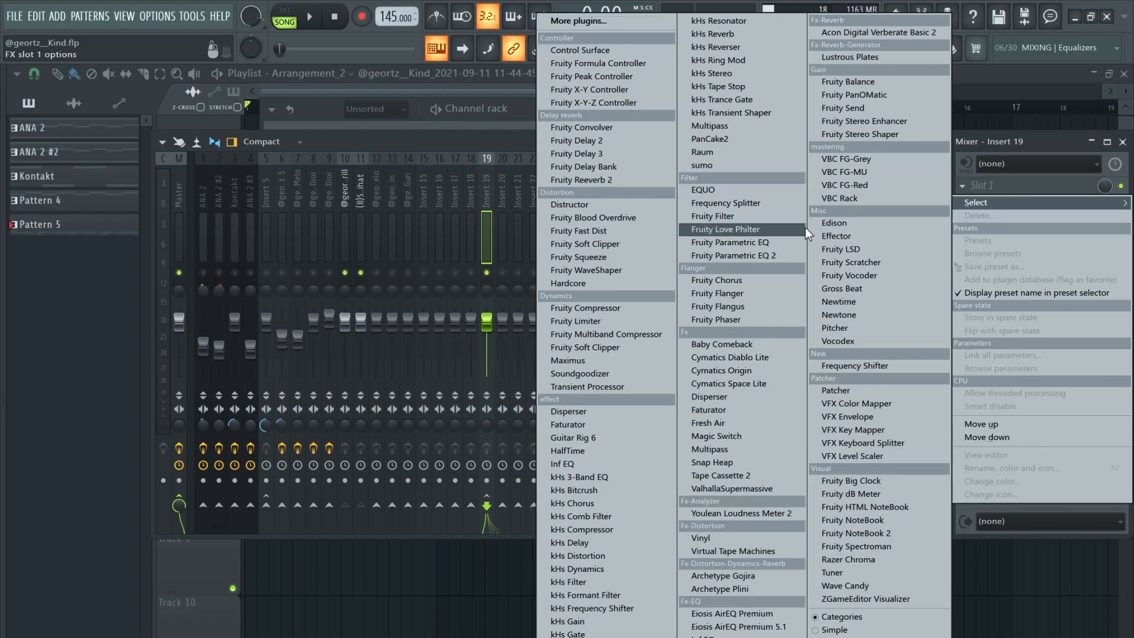
pyautogui.click(717, 140)
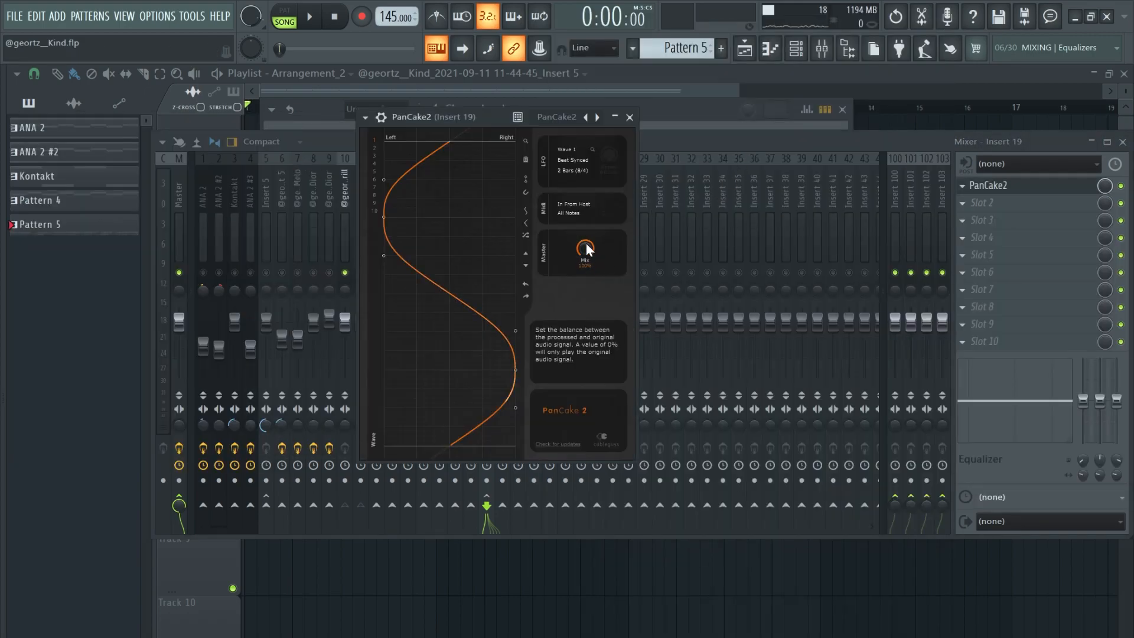
pyautogui.press('space')
pyautogui.moveTo(587, 246)
pyautogui.mouseDown()
pyautogui.moveTo(587, 278)
pyautogui.moveTo(587, 262)
pyautogui.mouseUp()
# Unmute the melody, 808, snare and Kick-Melo tracks to hear them together with the panned hi-hats
pyautogui.click(292, 280)
pyautogui.click(327, 272)
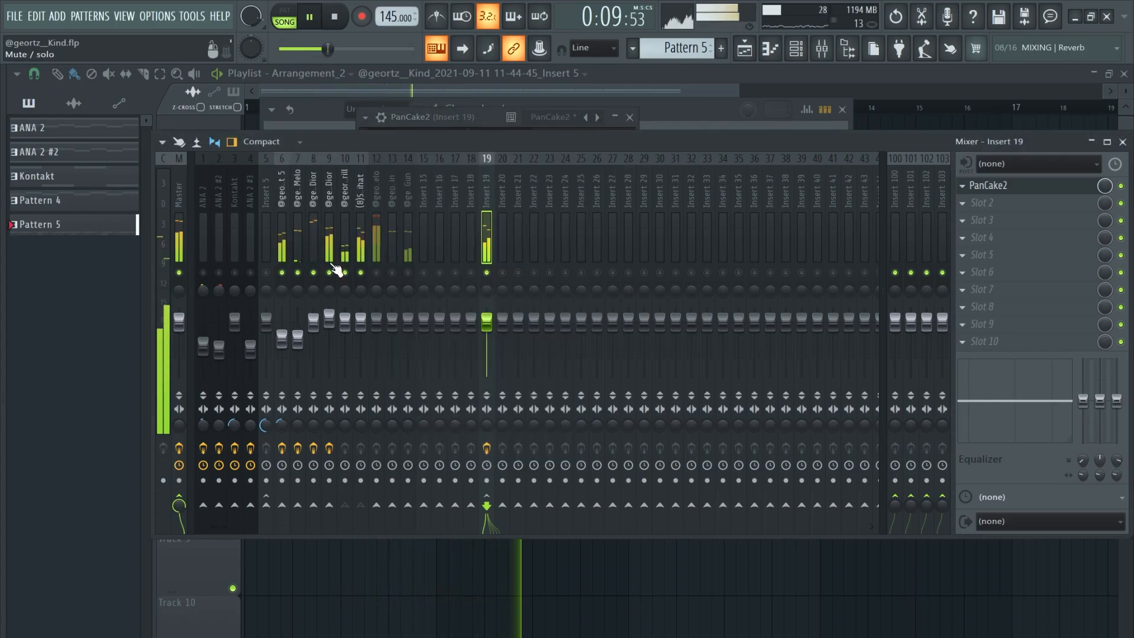
pyautogui.click(377, 273)
pyautogui.click(376, 243)
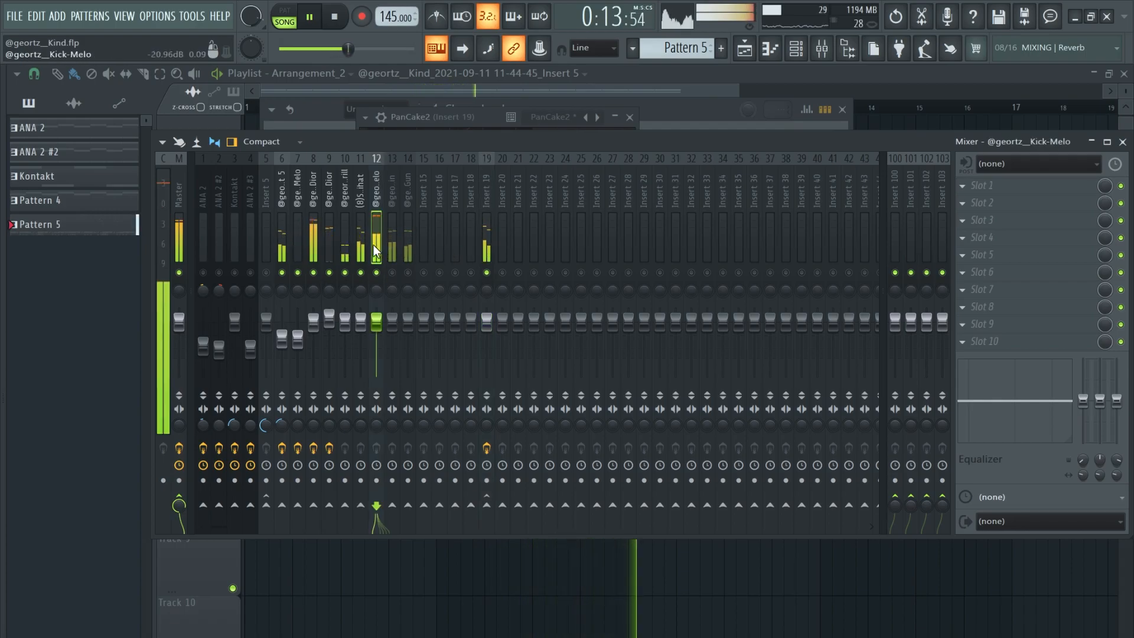
pyautogui.press('space')
# Lower the hi-hat bus volume on Insert 19 to about 73% while checking it against the full mix
pyautogui.click(486, 226)
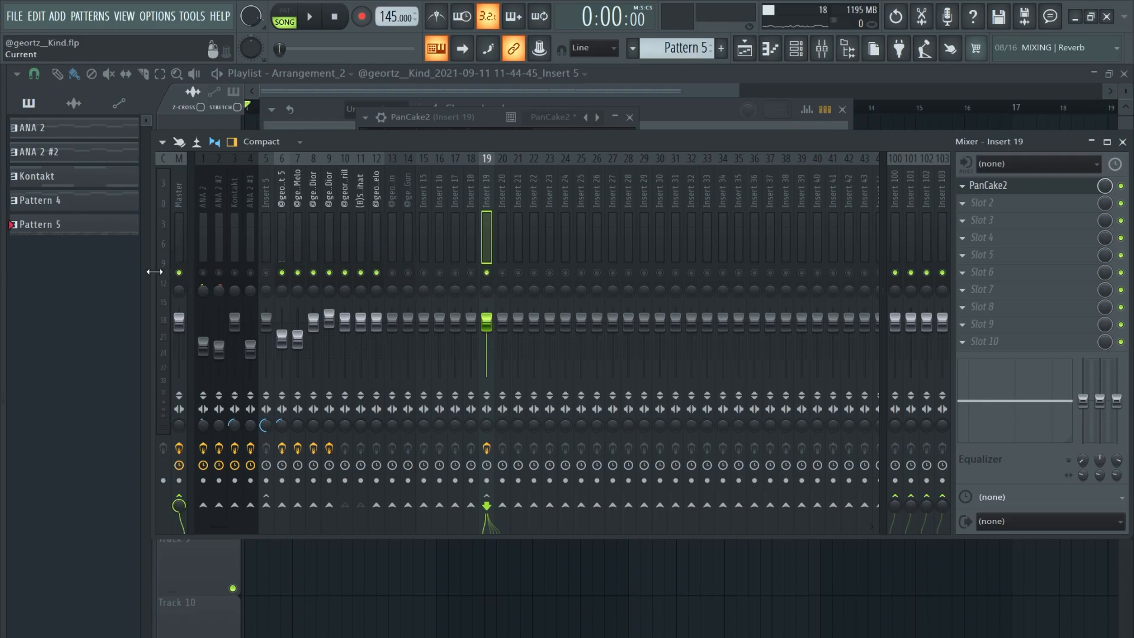
pyautogui.press('space')
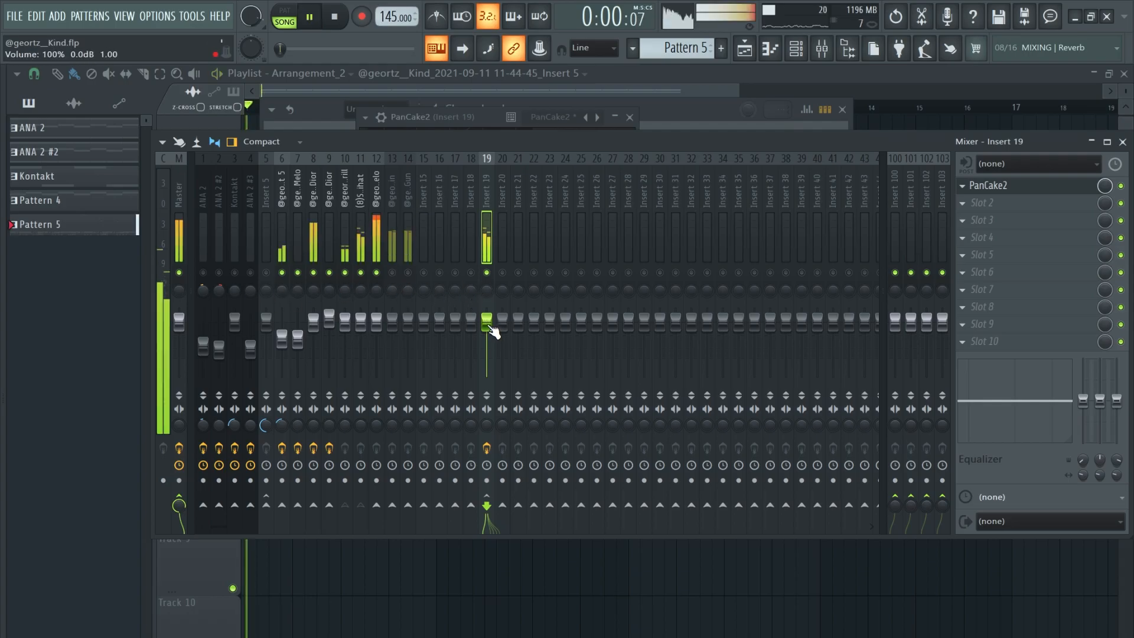
pyautogui.moveTo(493, 330)
pyautogui.mouseDown()
pyautogui.moveTo(494, 346)
pyautogui.moveTo(487, 327)
pyautogui.moveTo(487, 336)
pyautogui.mouseUp()
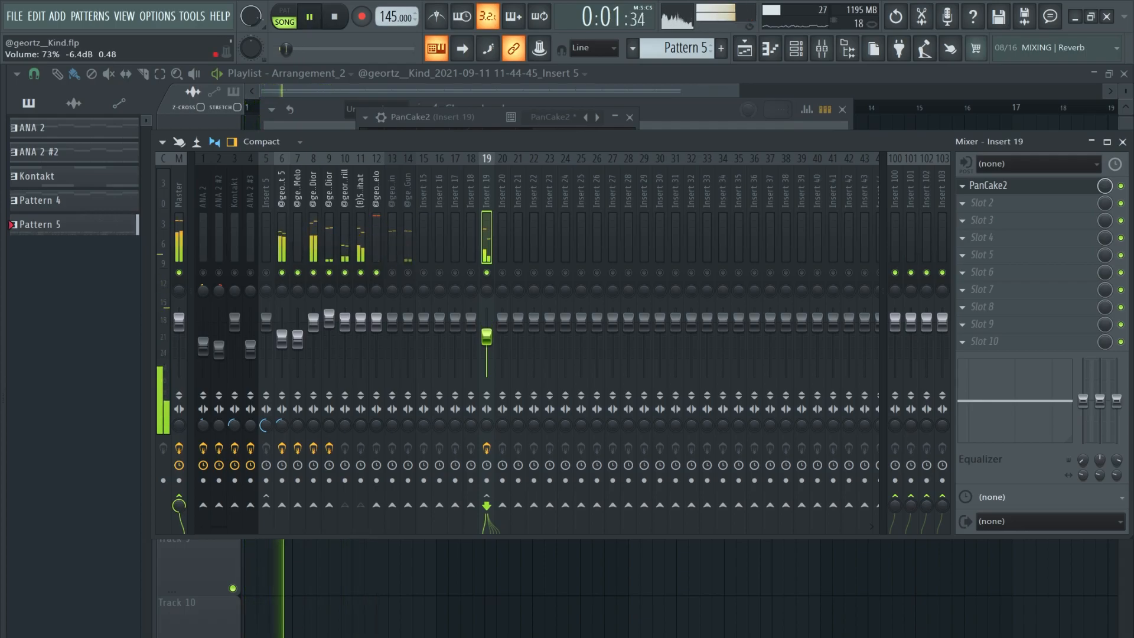
pyautogui.press('space')
pyautogui.press('space')
pyautogui.moveTo(486, 336); pyautogui.dragTo(486, 335)
pyautogui.press('space')
pyautogui.press('space')
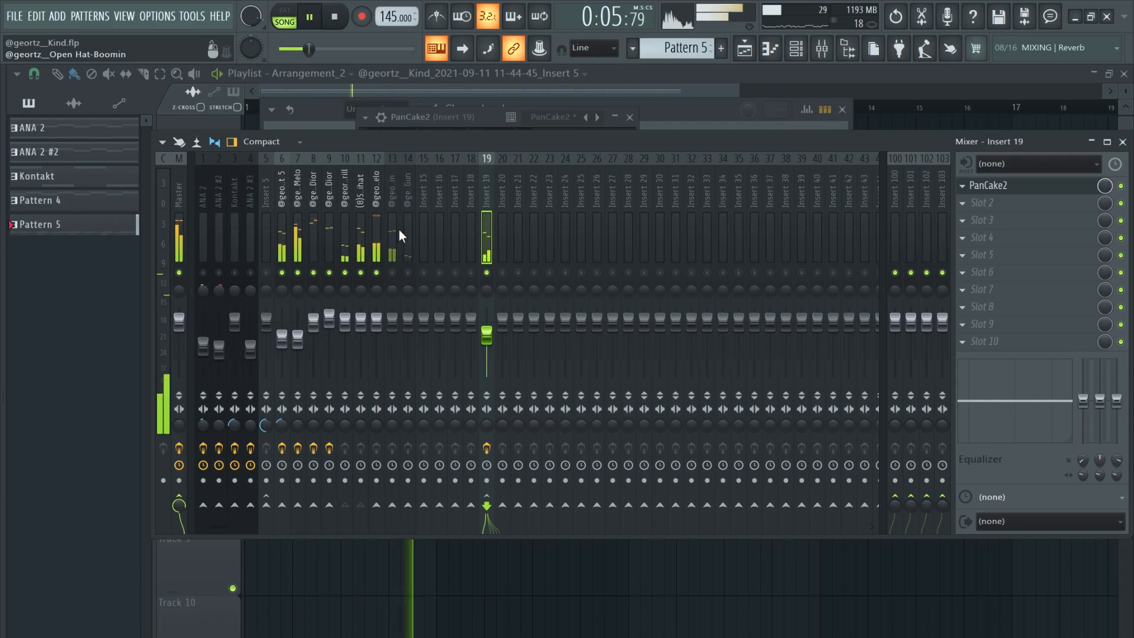
# Unmute the Open Hat-Boomin, set its volume to 86% (-3.4 dB) and its stereo separation to 14% separated
pyautogui.click(397, 279)
pyautogui.press('space')
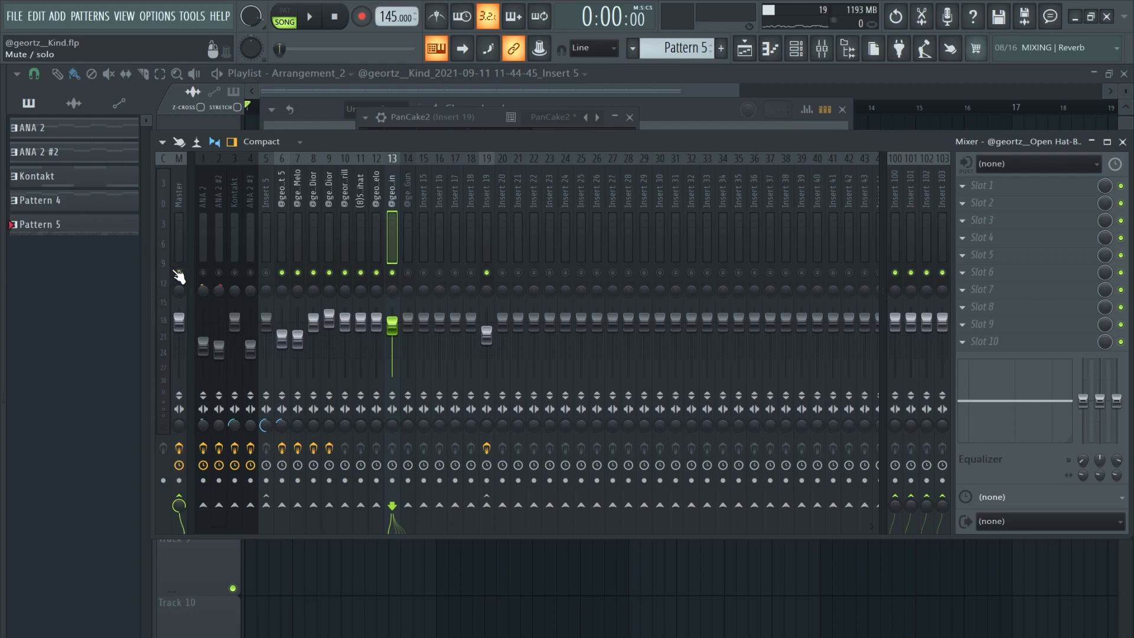
pyautogui.press('space')
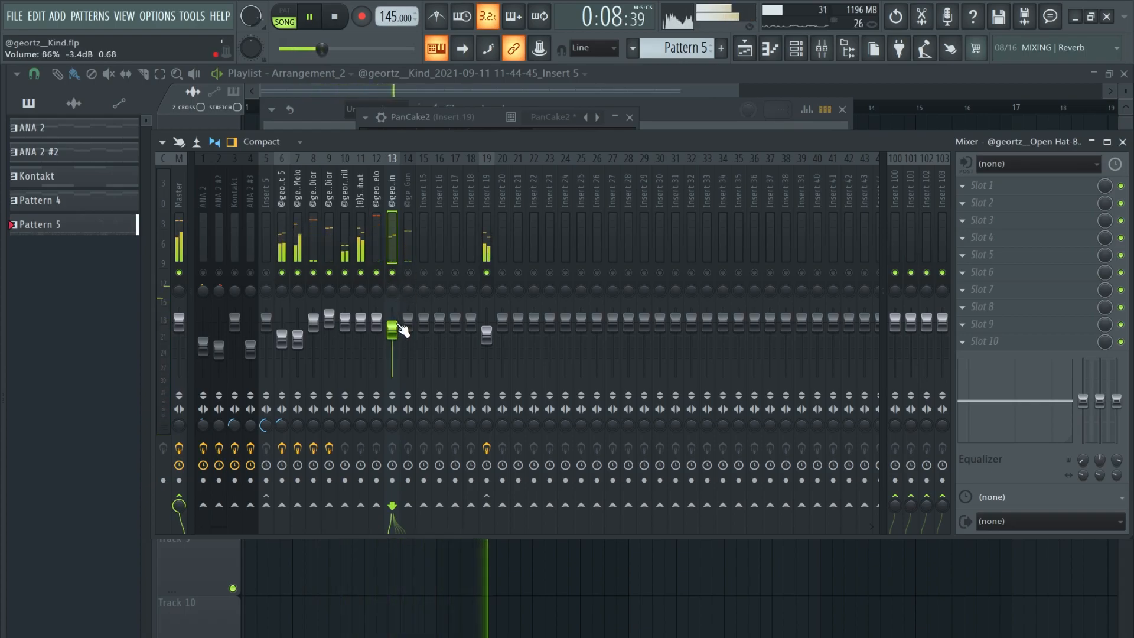
pyautogui.moveTo(392, 425); pyautogui.dragTo(392, 438)
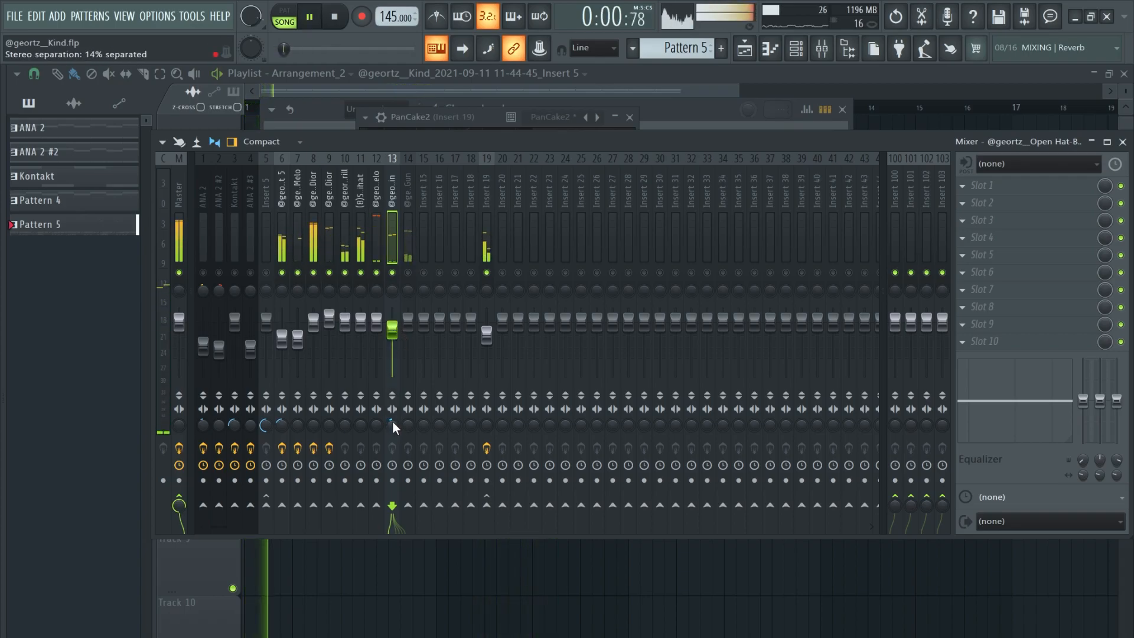
pyautogui.press('space')
# Select the Gun track and solo it to listen to the sound on its own
pyautogui.click(406, 235)
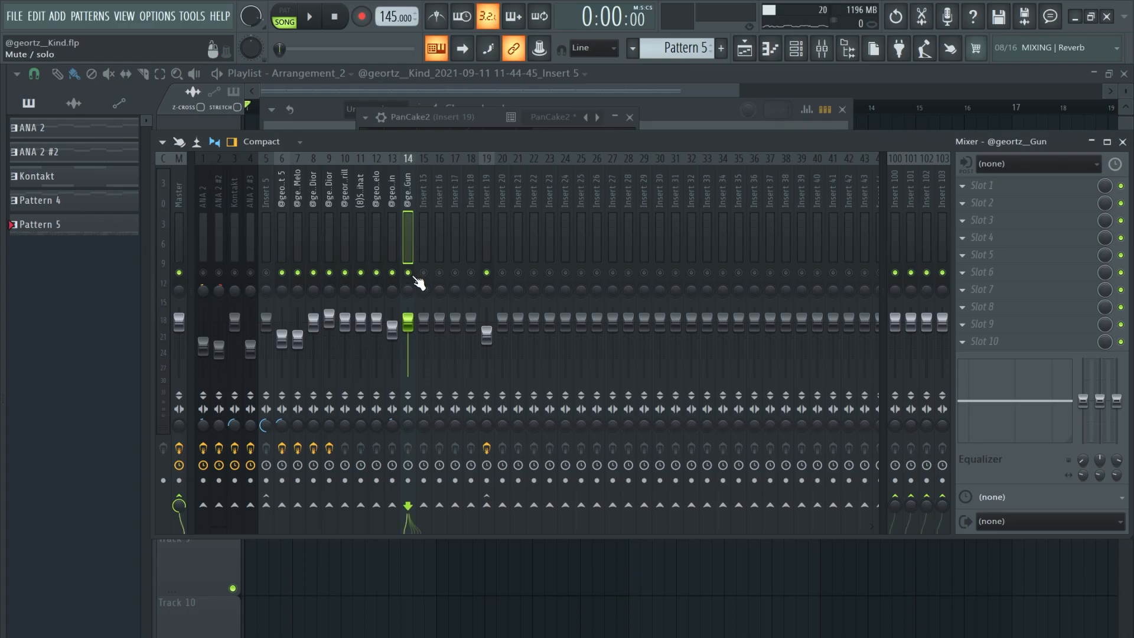
pyautogui.press('space')
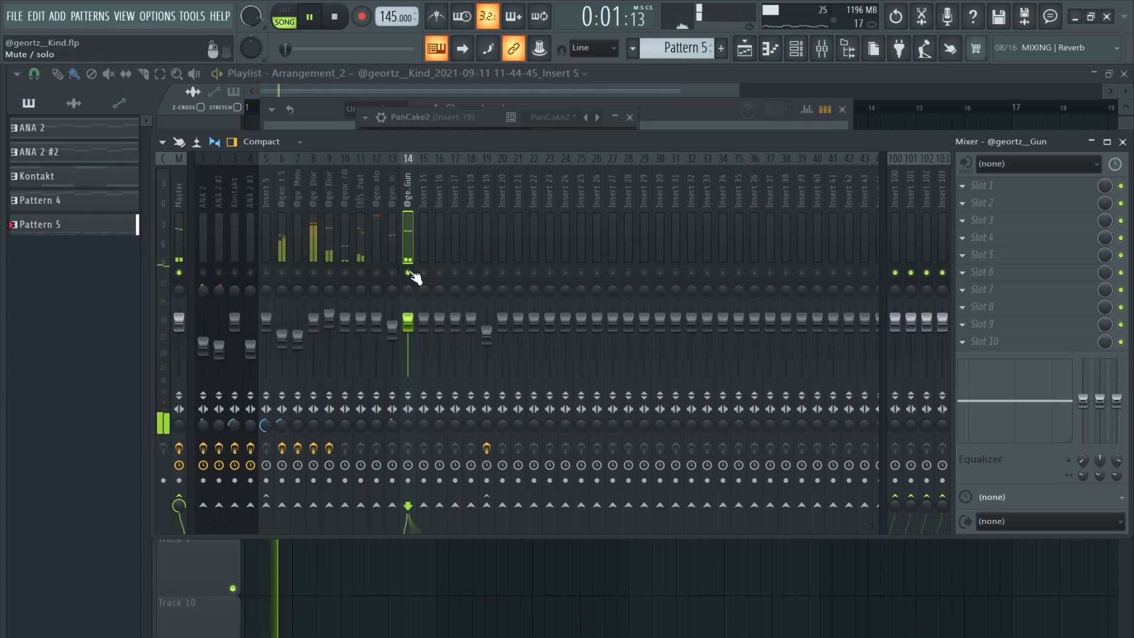
pyautogui.press('space')
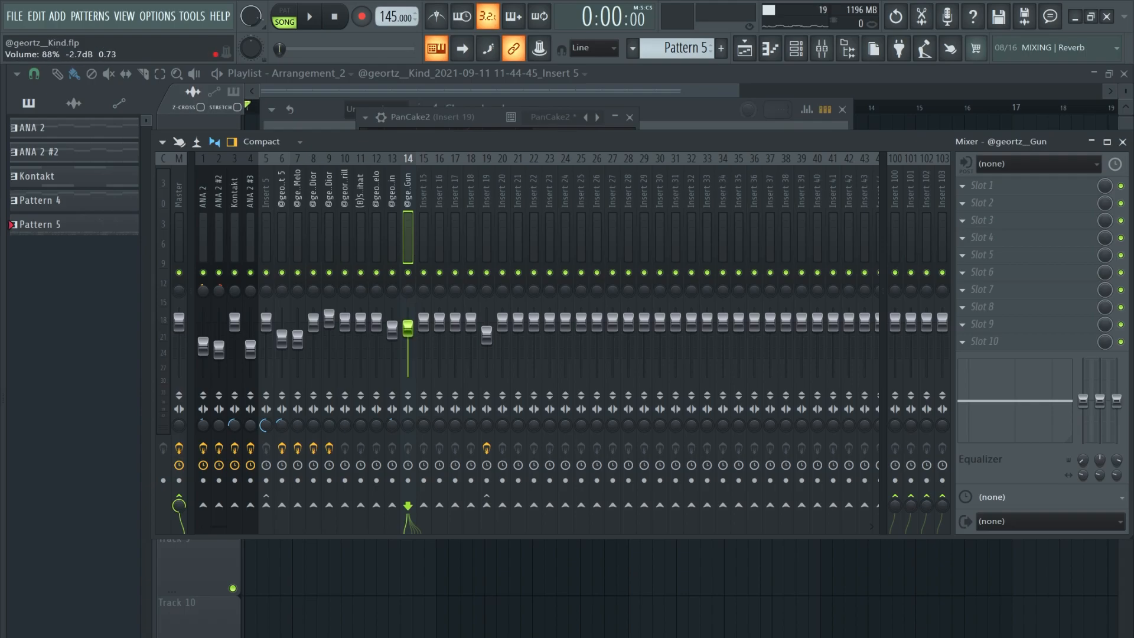
# Unmute all tracks, then set the Gun track's stereo separation to 58% separated and its volume to about 86% against the full mix
pyautogui.press('space')
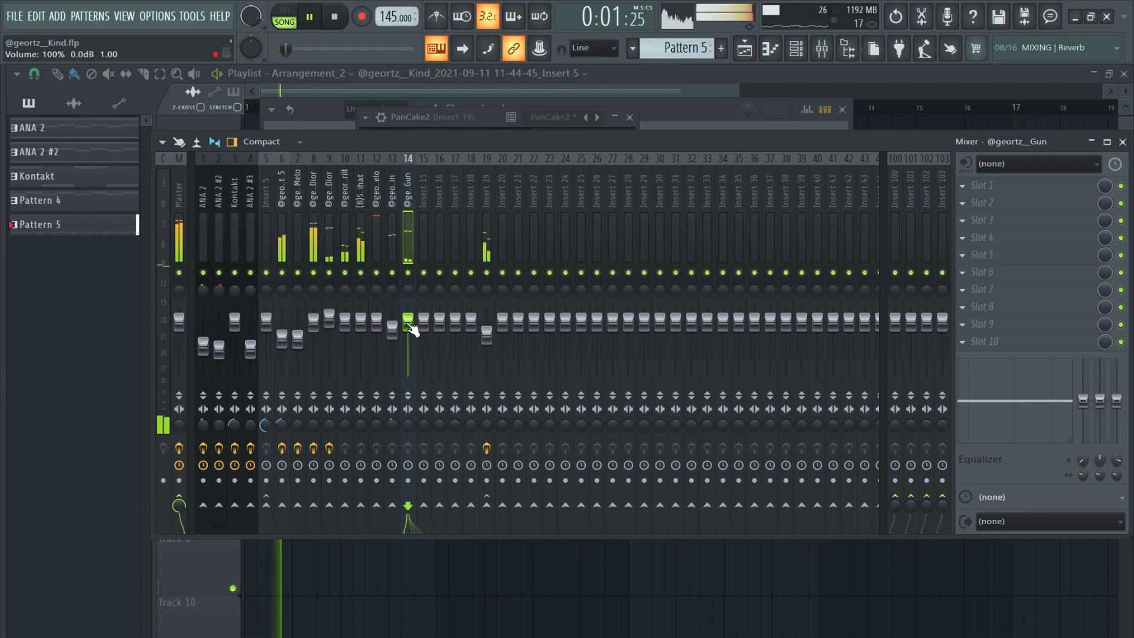
pyautogui.press('space')
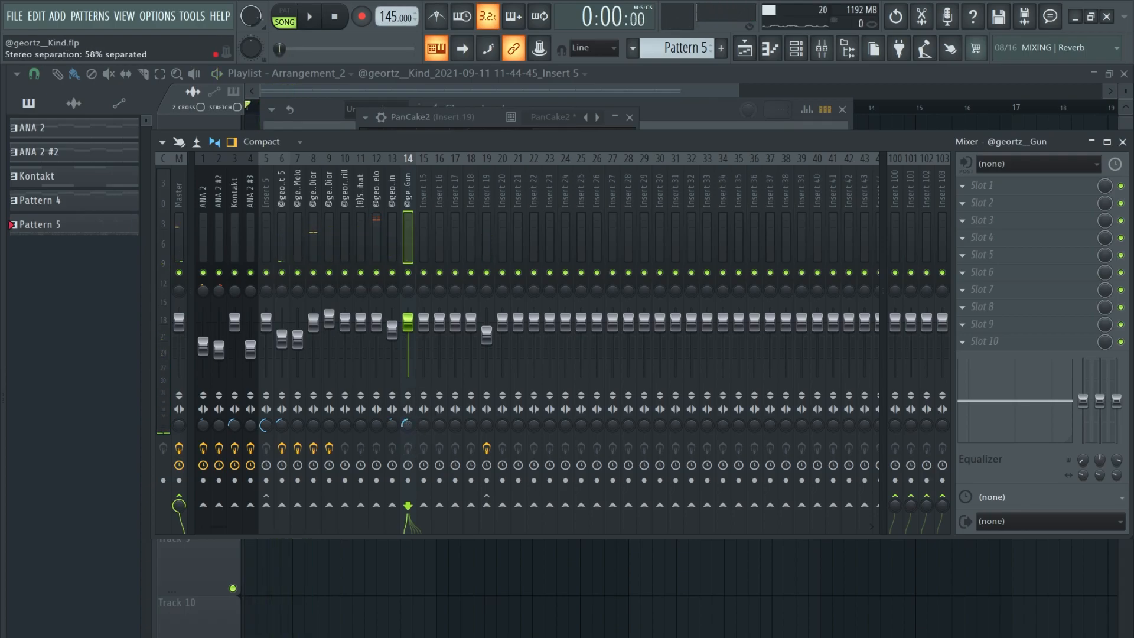
pyautogui.press('space')
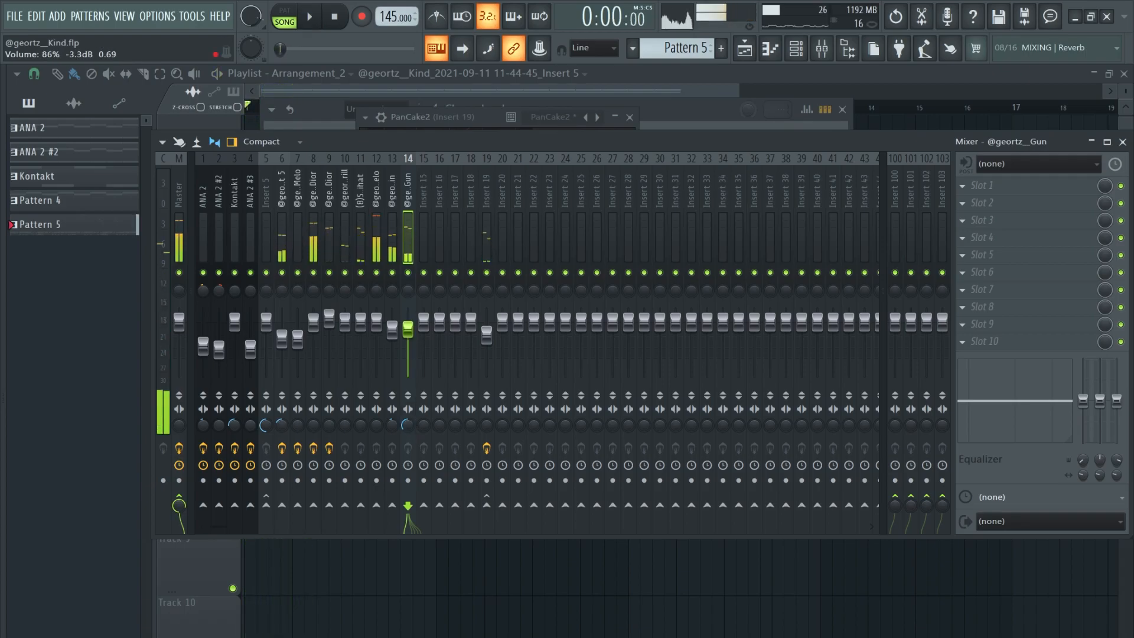
pyautogui.moveTo(412, 327); pyautogui.dragTo(410, 330)
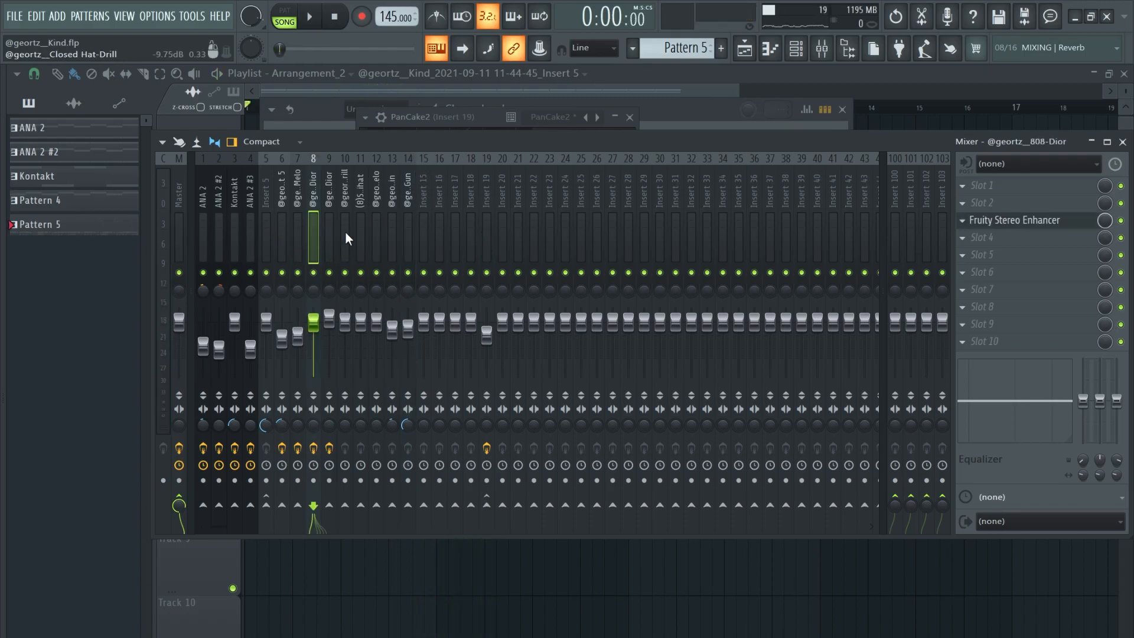
pyautogui.click(360, 238)
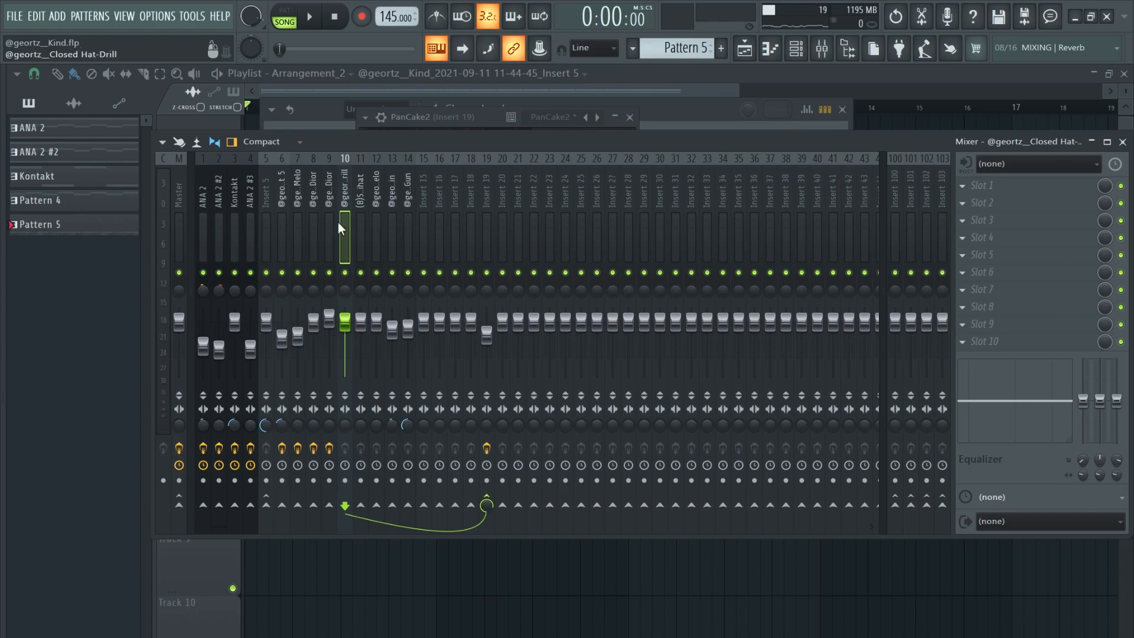
pyautogui.click(335, 235)
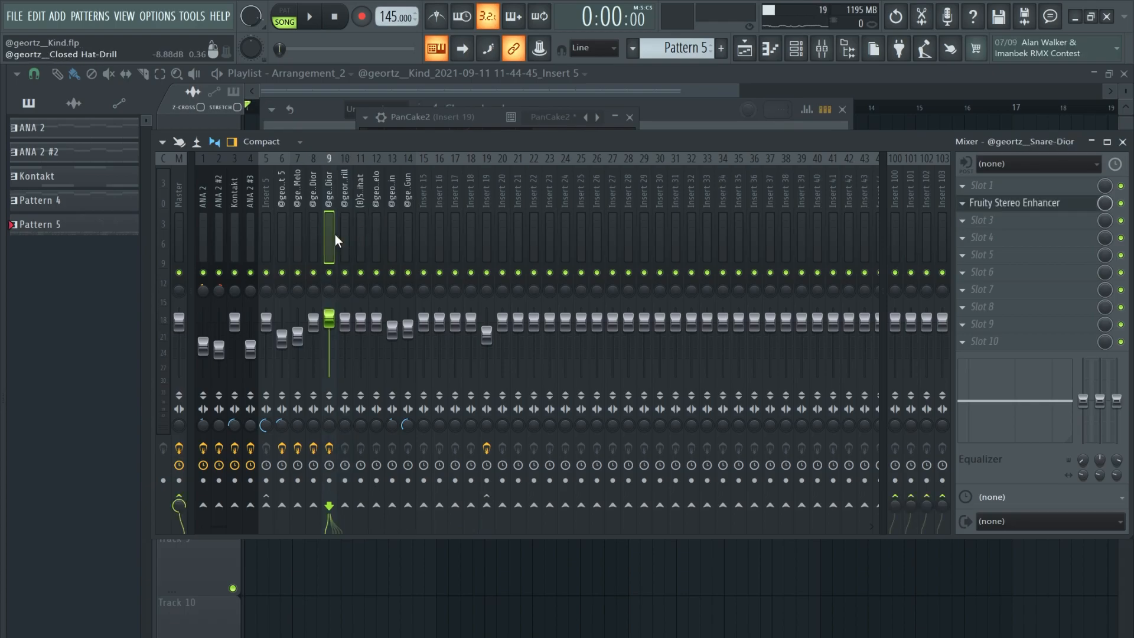
pyautogui.click(314, 230)
pyautogui.click(343, 230)
pyautogui.click(329, 231)
pyautogui.click(320, 232)
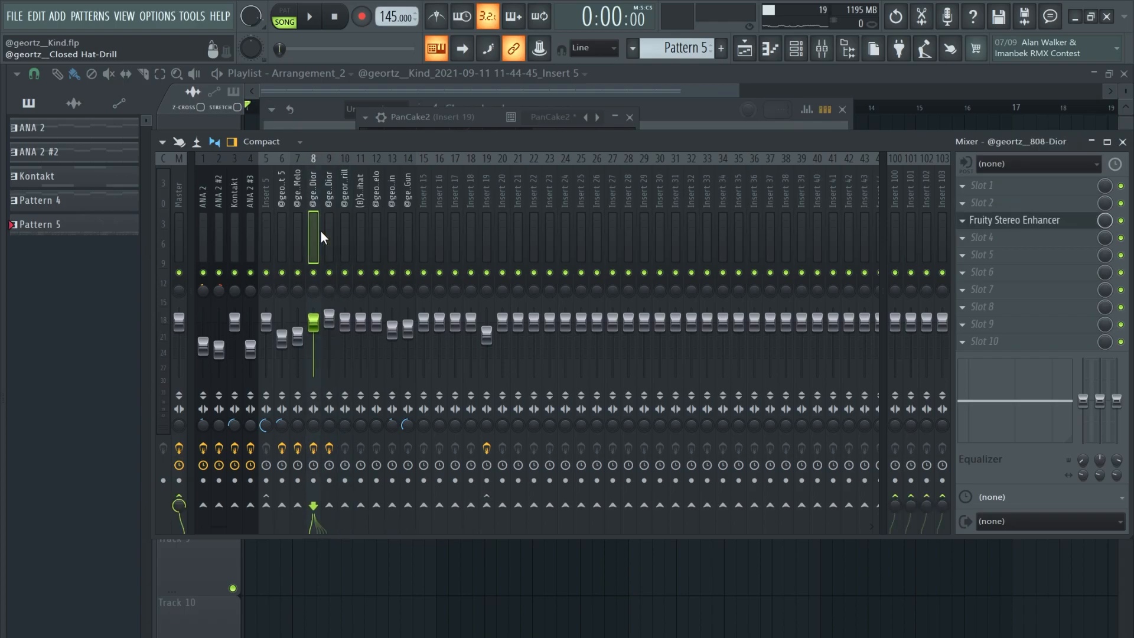
pyautogui.click(328, 231)
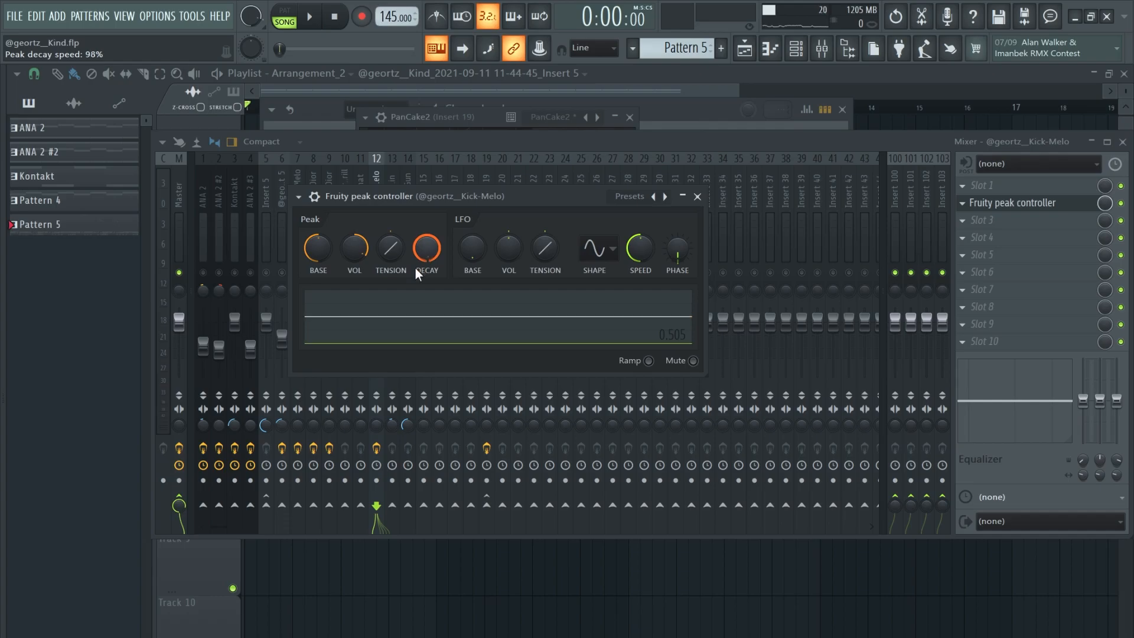
# Close the Kick-Melo track's Fruity Peak Controller and load Fruity Parametric EQ 2 in slot 1 of the 808-Dior track
pyautogui.click(364, 169)
pyautogui.click(365, 203)
pyautogui.click(325, 221)
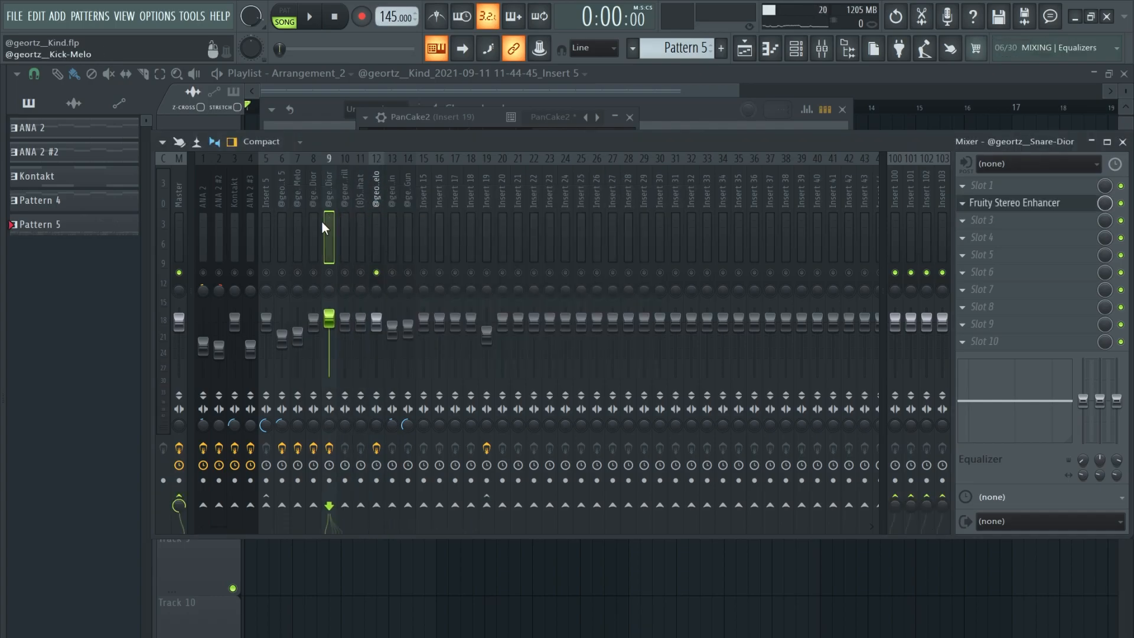
pyautogui.click(315, 225)
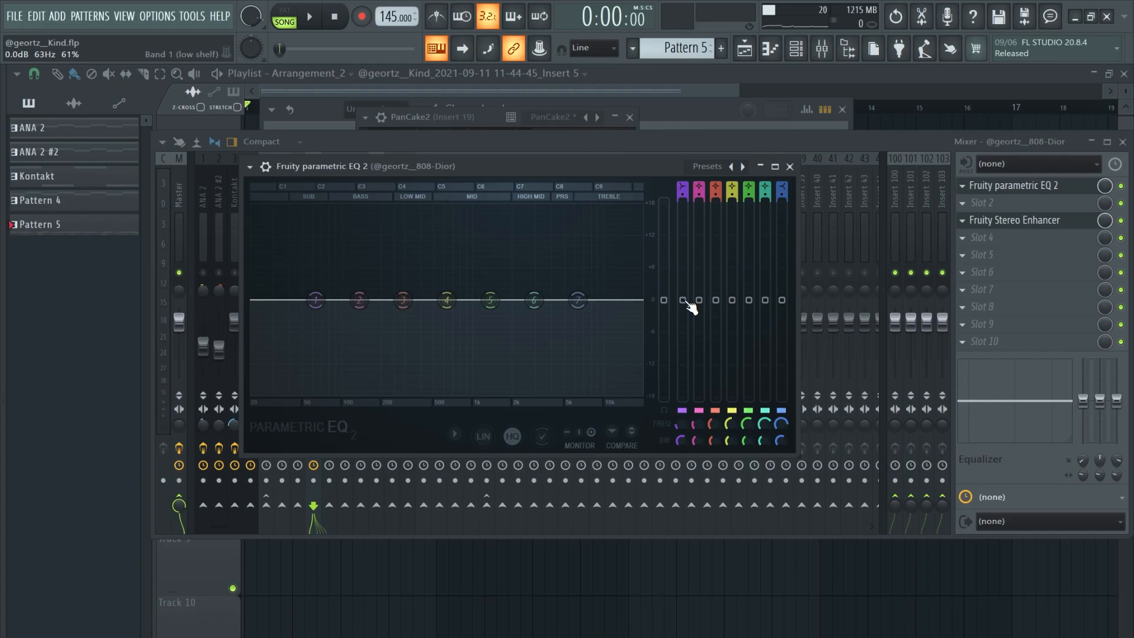
# Link the 808 EQ's band 1 level to the internal controller Peak ctrl - Peak with the Inverted mapping formula
pyautogui.rightClick(684, 301)
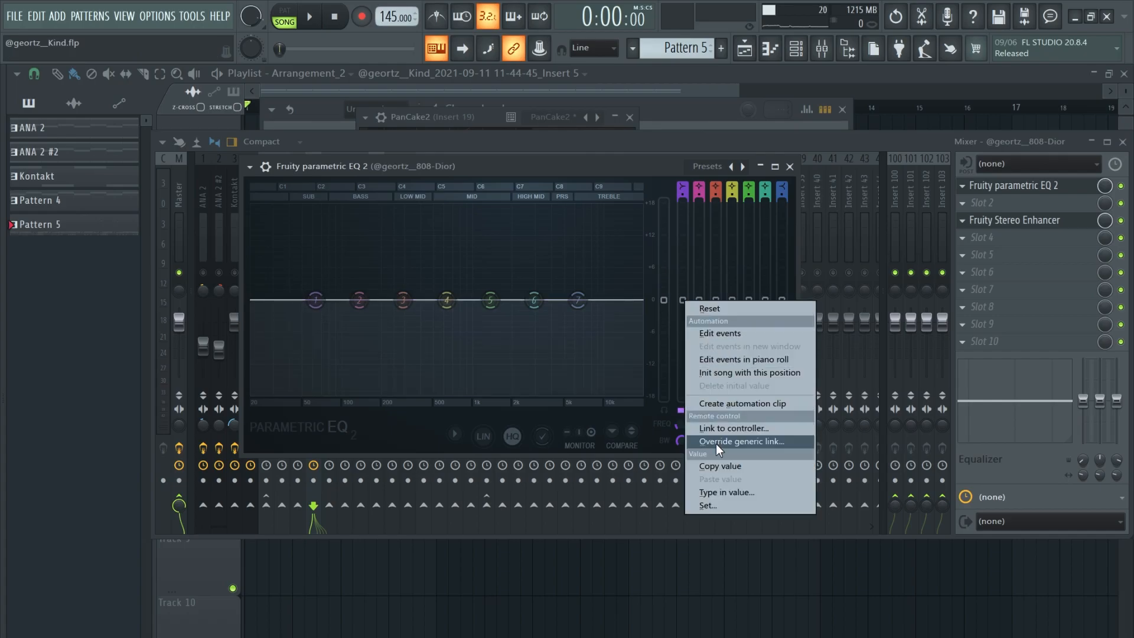
pyautogui.click(733, 430)
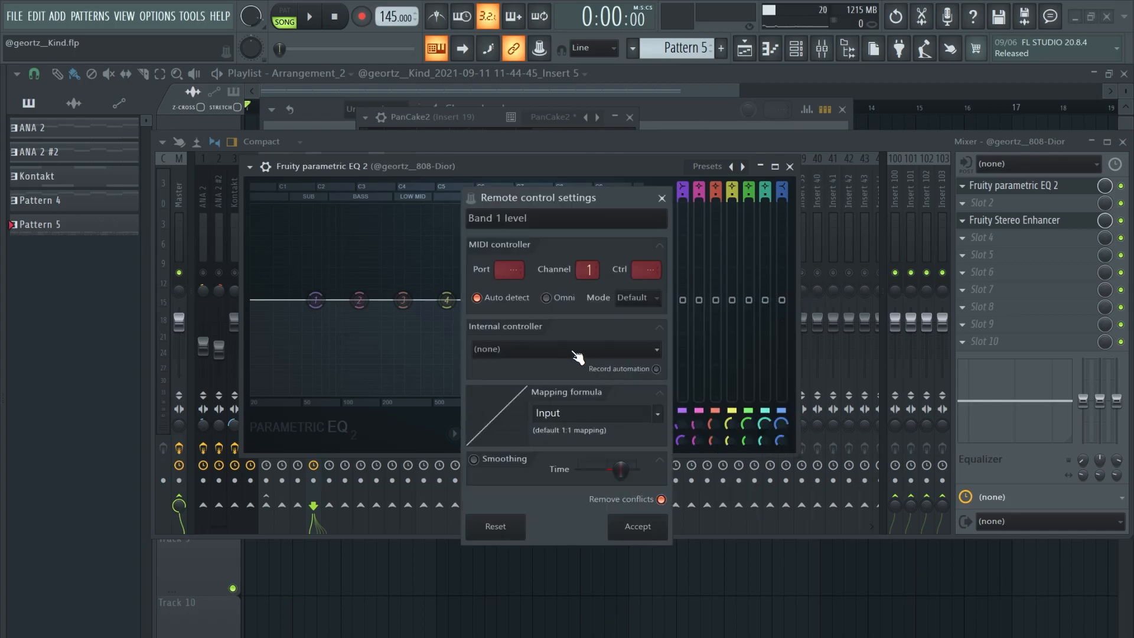
pyautogui.click(581, 351)
pyautogui.click(544, 415)
pyautogui.click(659, 415)
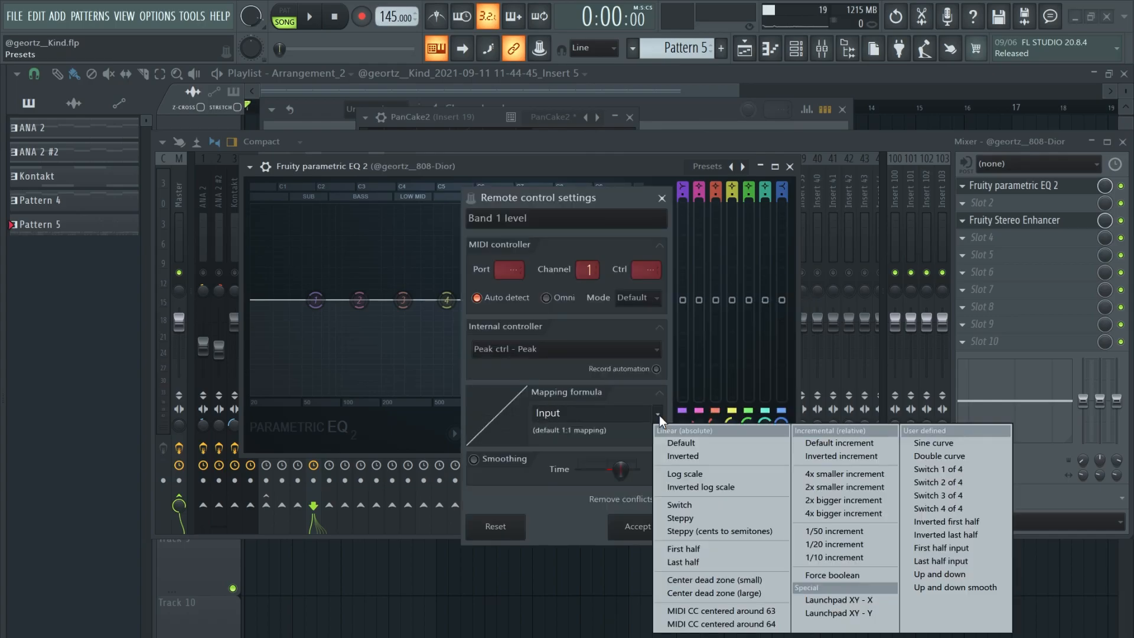
pyautogui.click(684, 456)
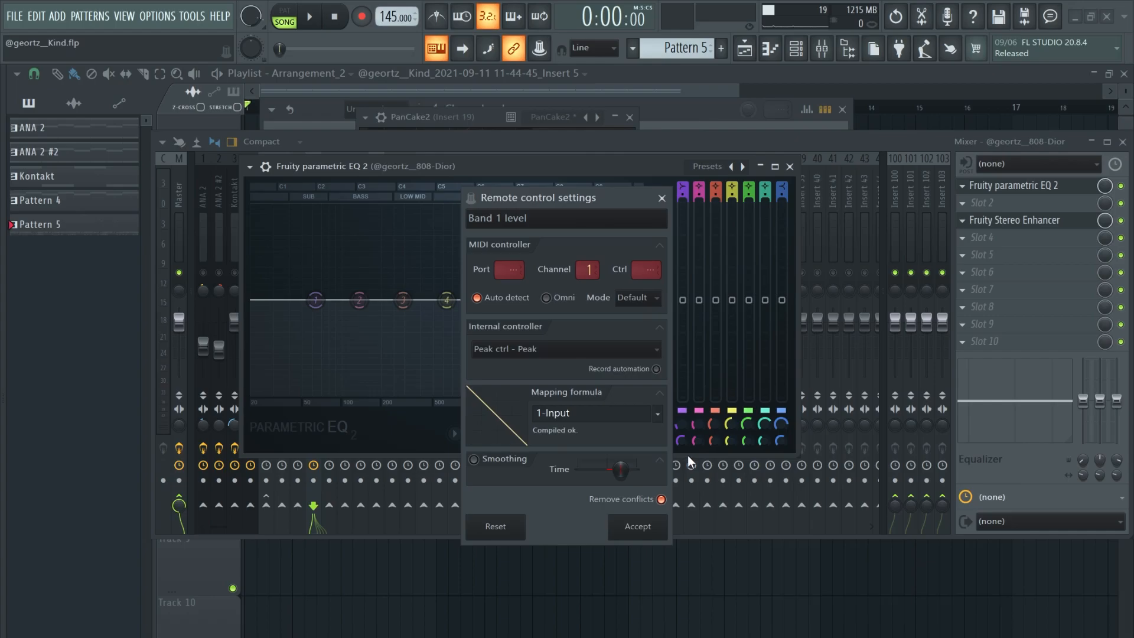
pyautogui.click(637, 526)
# Raise band 1's frequency in the 808's EQ to just below band 2 during playback, and close the EQ
pyautogui.press('space')
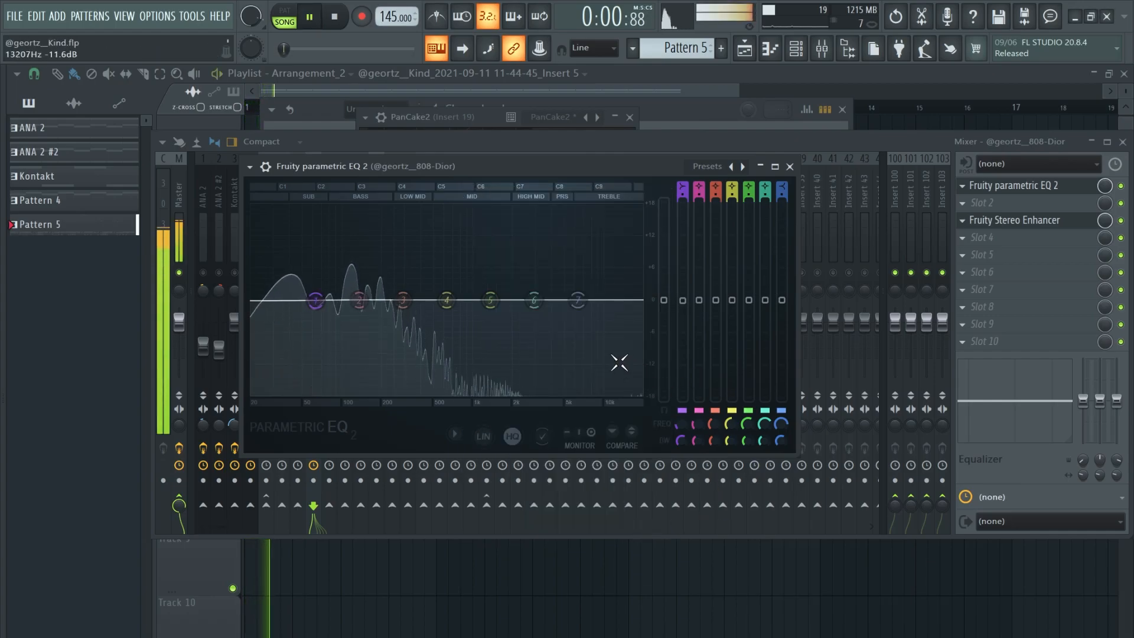
pyautogui.press('space')
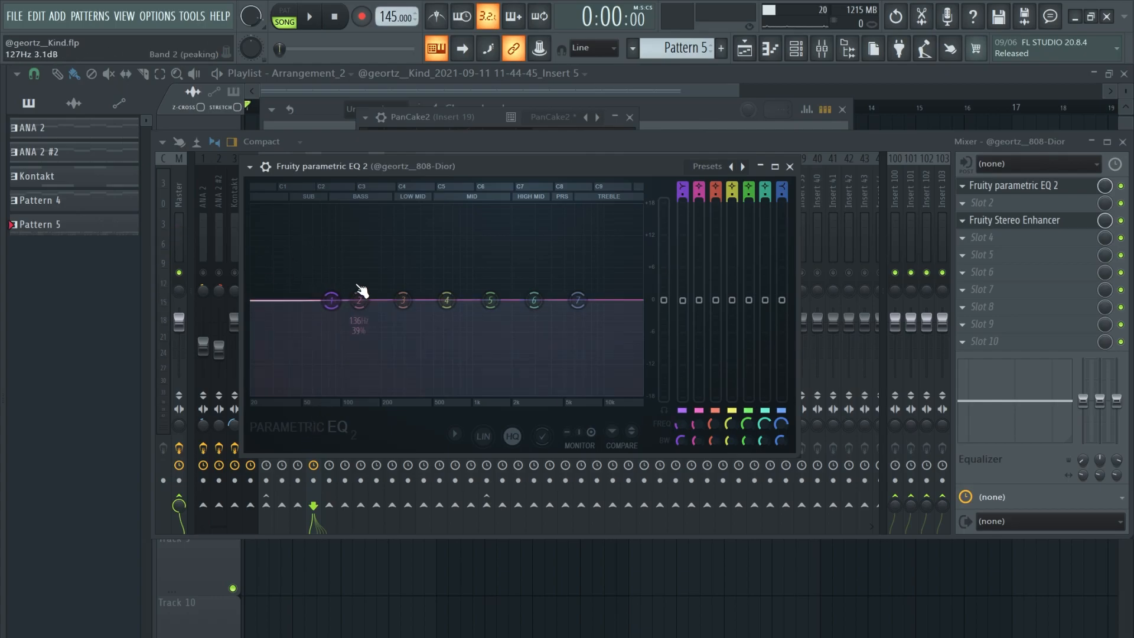
pyautogui.press('space')
pyautogui.moveTo(684, 424)
pyautogui.mouseDown()
pyautogui.moveTo(684, 405)
pyautogui.moveTo(684, 416)
pyautogui.mouseUp()
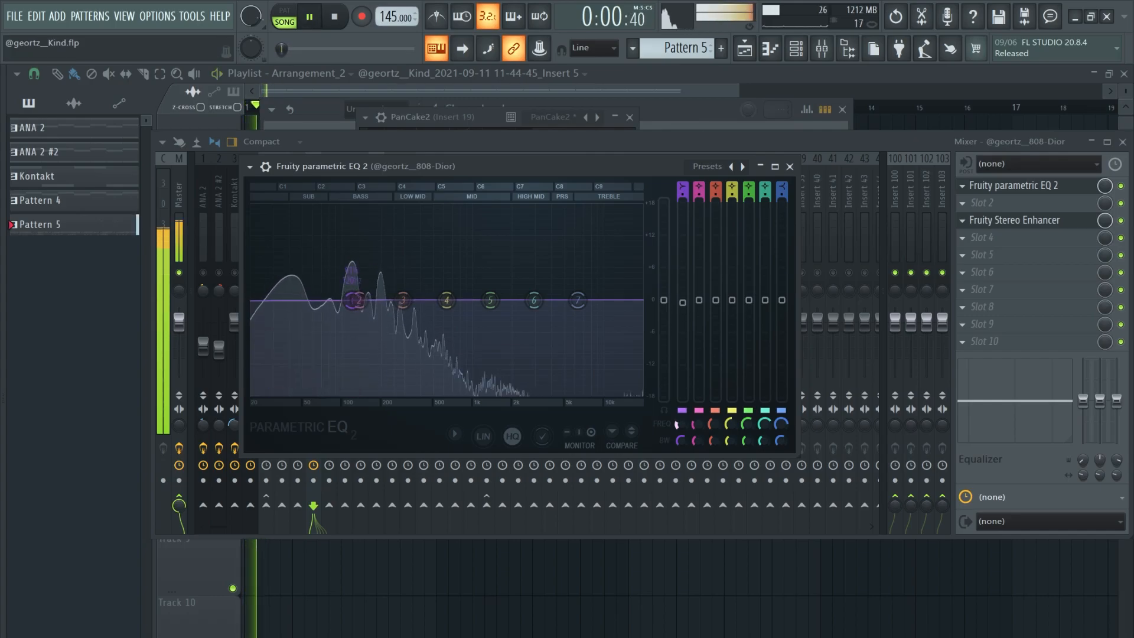
pyautogui.press('space')
pyautogui.press('Escape')
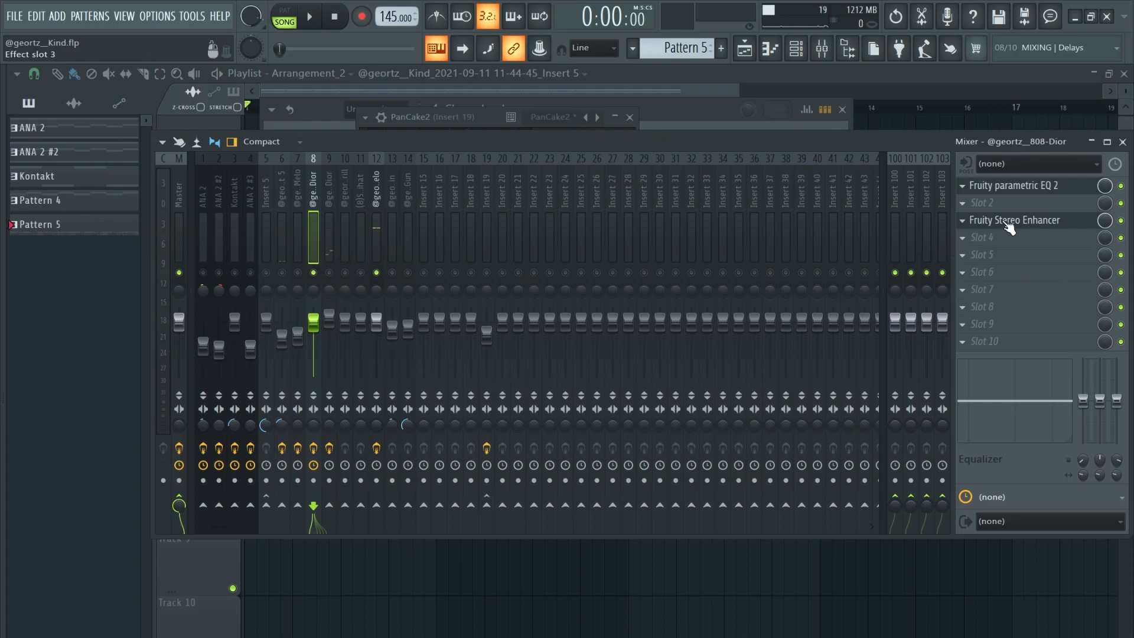
# Unmute all tracks and fine-tune the 808 EQ's band 1 frequency while playing the full mix
pyautogui.rightClick(313, 273)
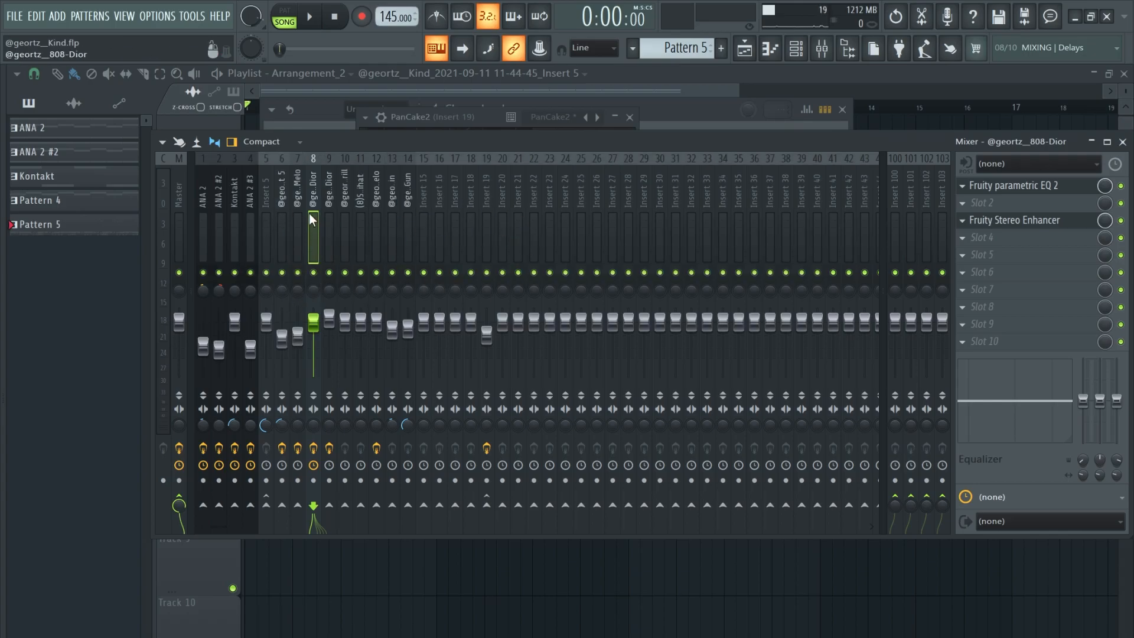
pyautogui.press('space')
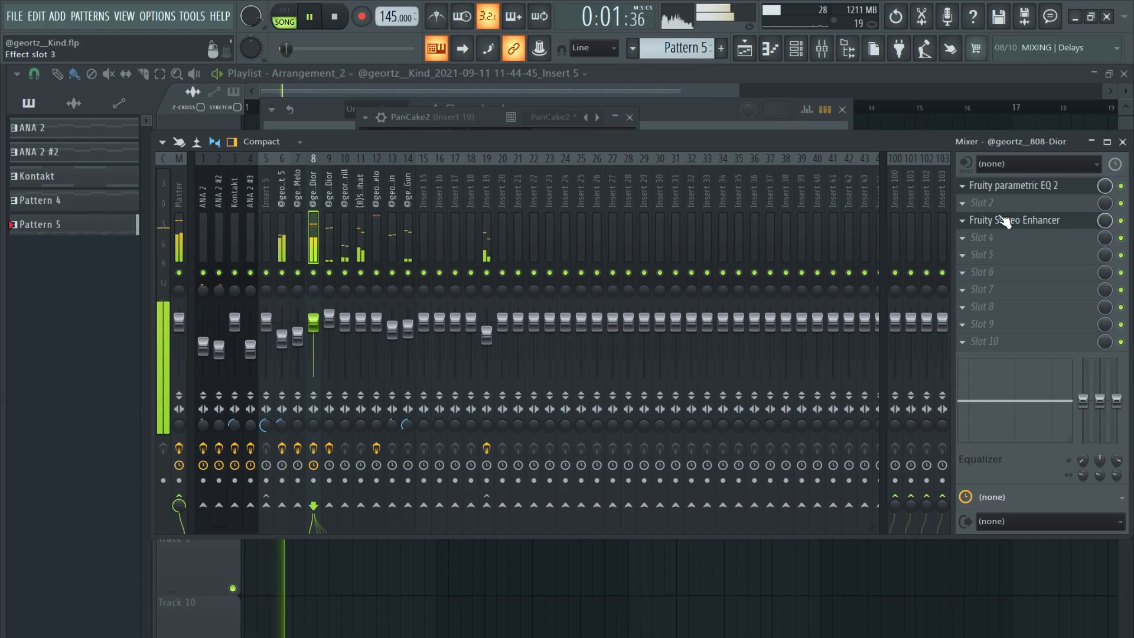
pyautogui.click(1031, 186)
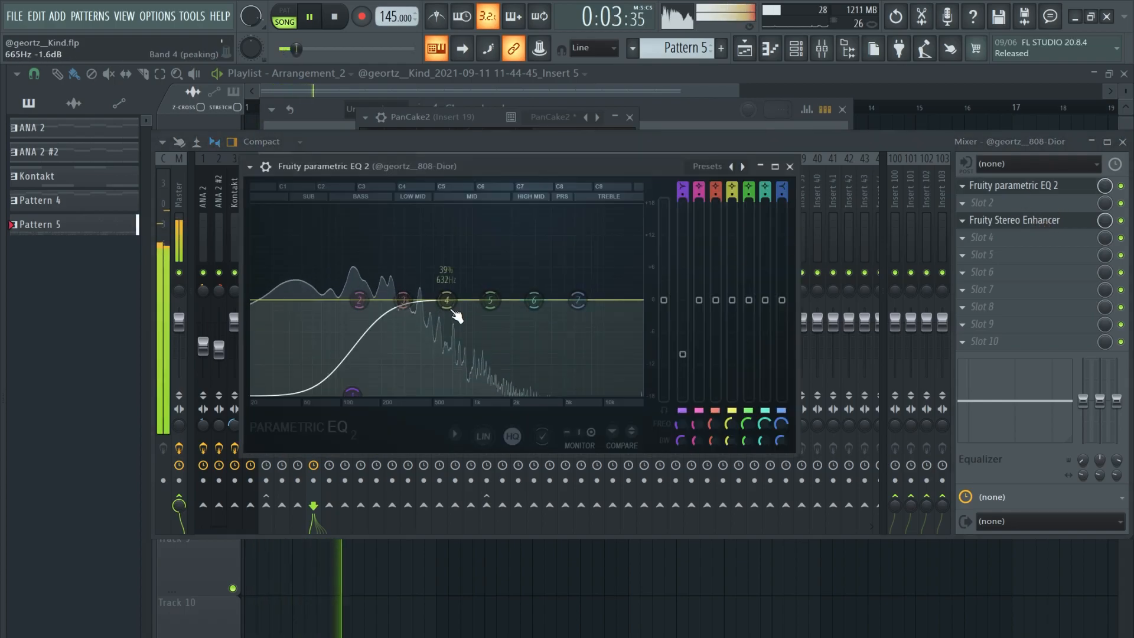
pyautogui.moveTo(680, 421); pyautogui.dragTo(681, 423)
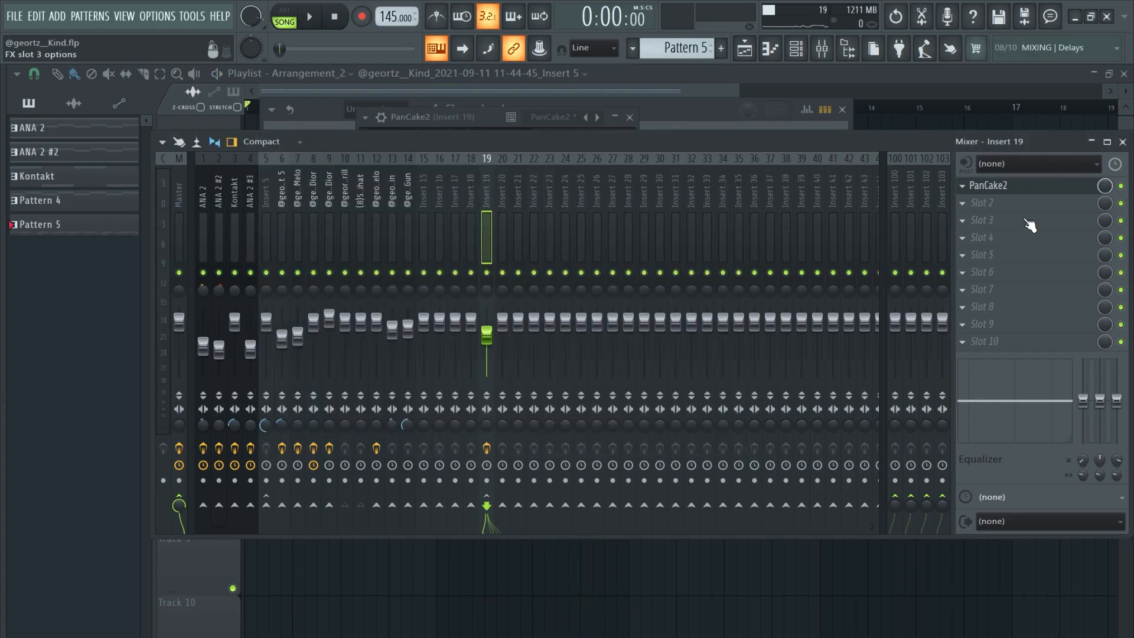
# Load Fruity Fast Dist in slot 2 of Insert 19 and lower its mix level while listening to the beat
pyautogui.click(1013, 203)
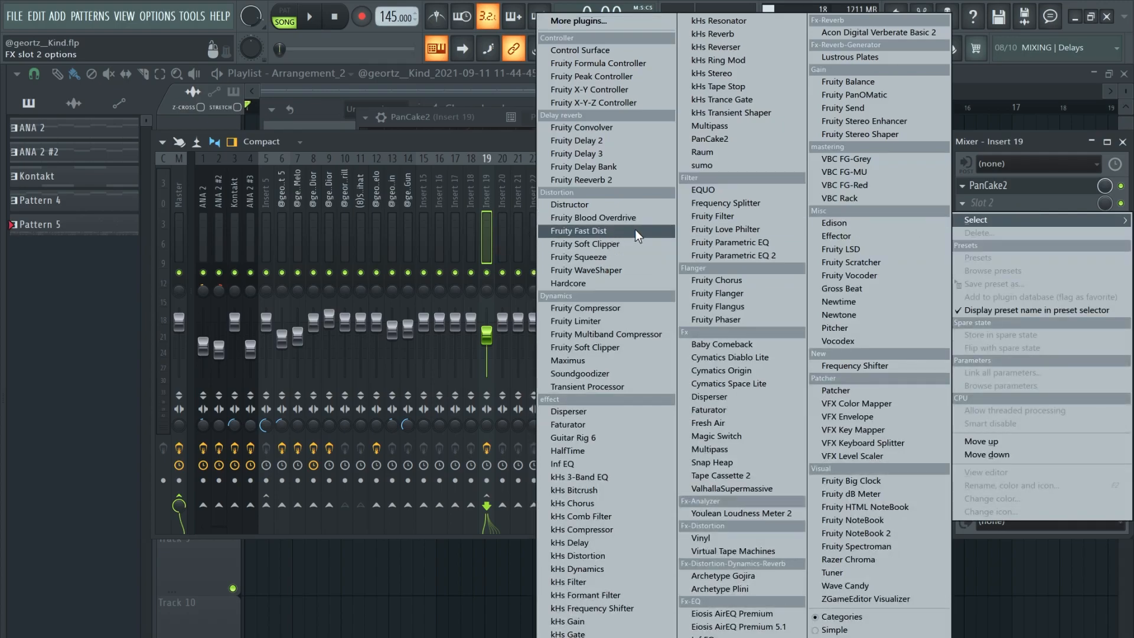
pyautogui.click(636, 230)
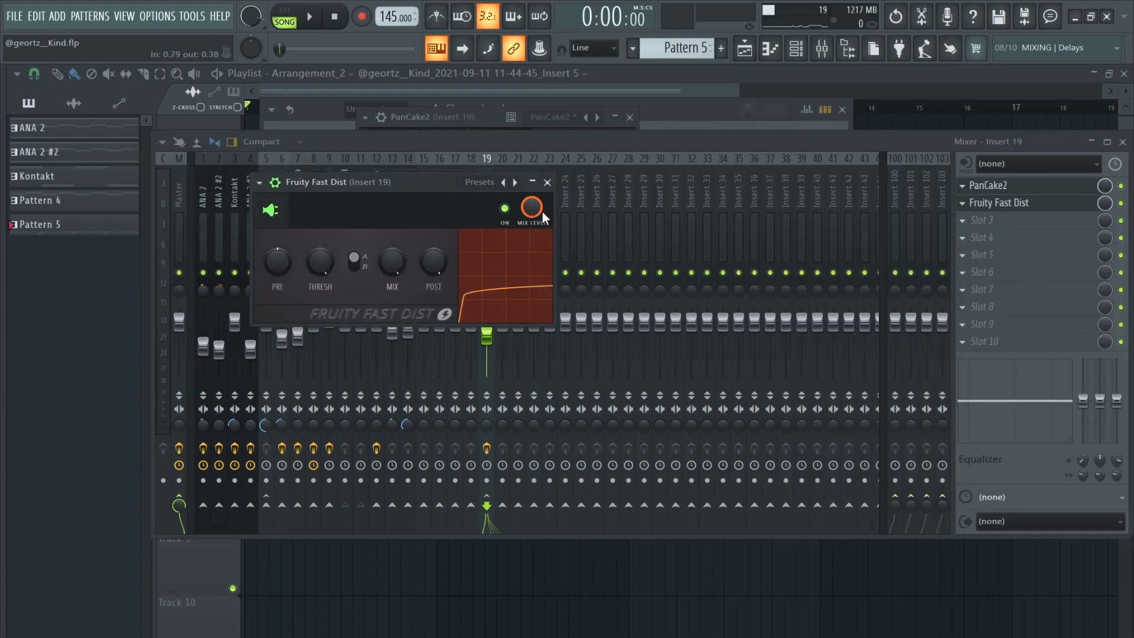
pyautogui.press('space')
pyautogui.moveTo(531, 207); pyautogui.dragTo(530, 248)
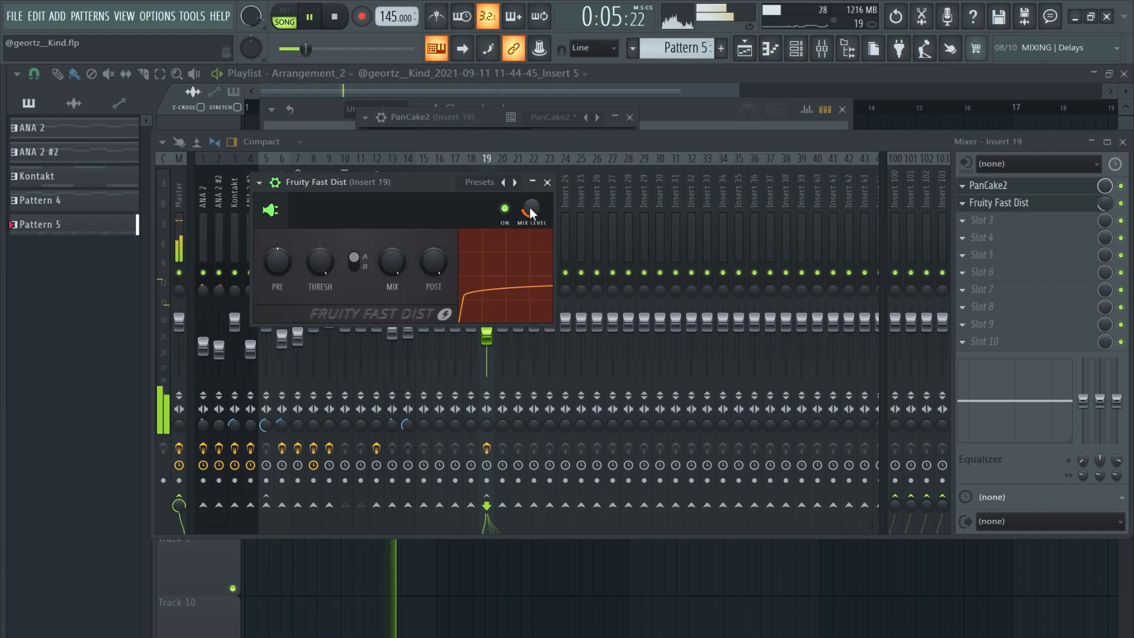
pyautogui.press('space')
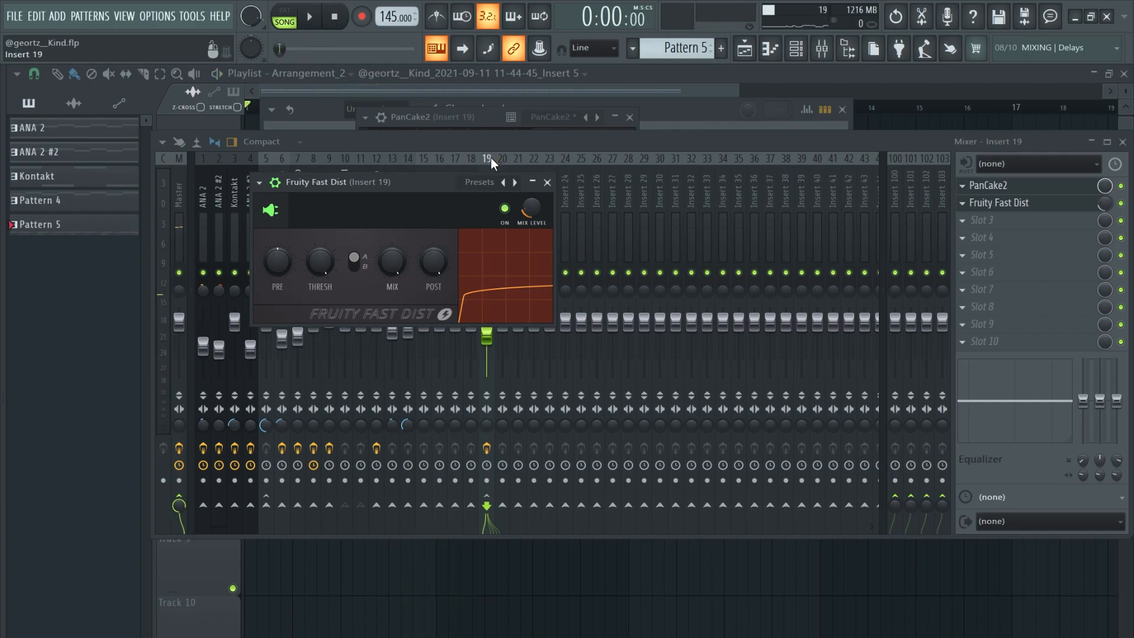
pyautogui.click(488, 168)
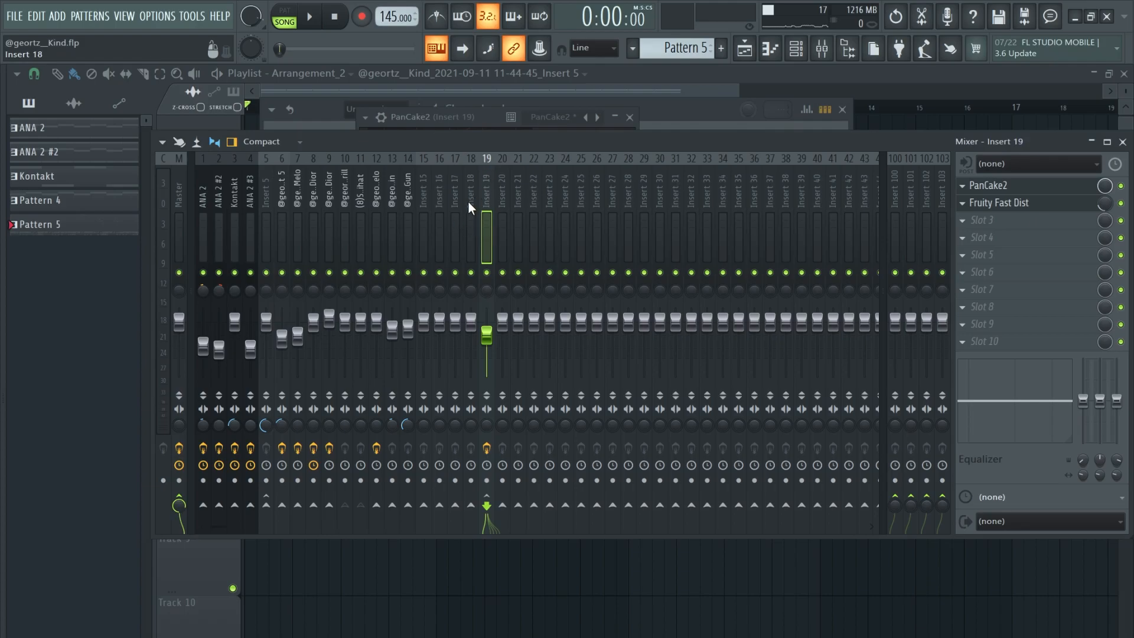
pyautogui.click(342, 223)
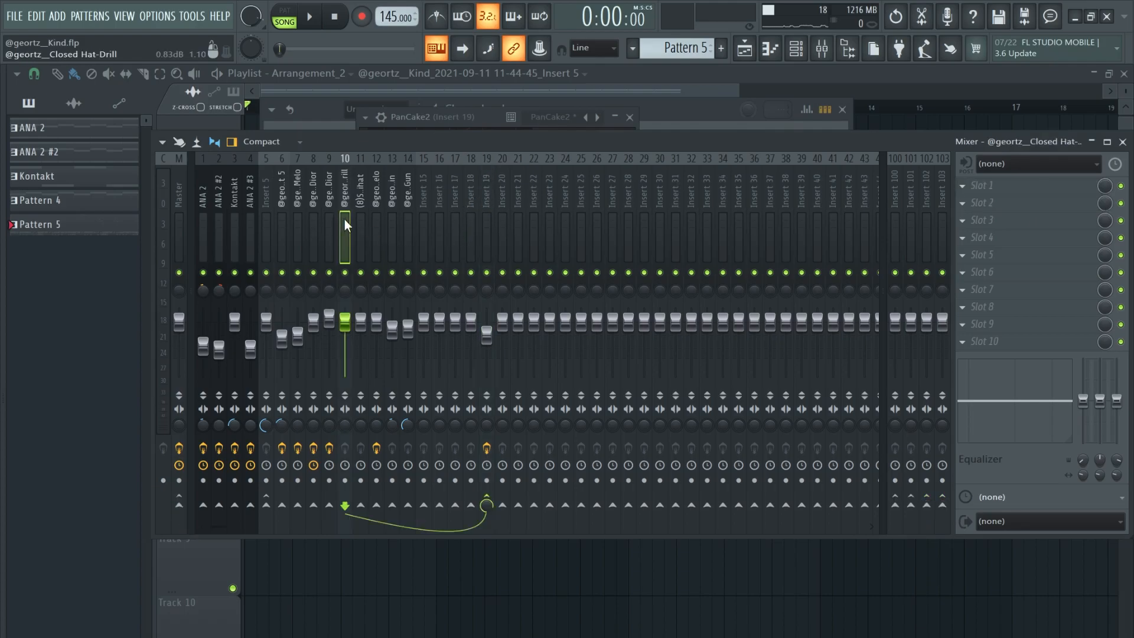
pyautogui.click(318, 232)
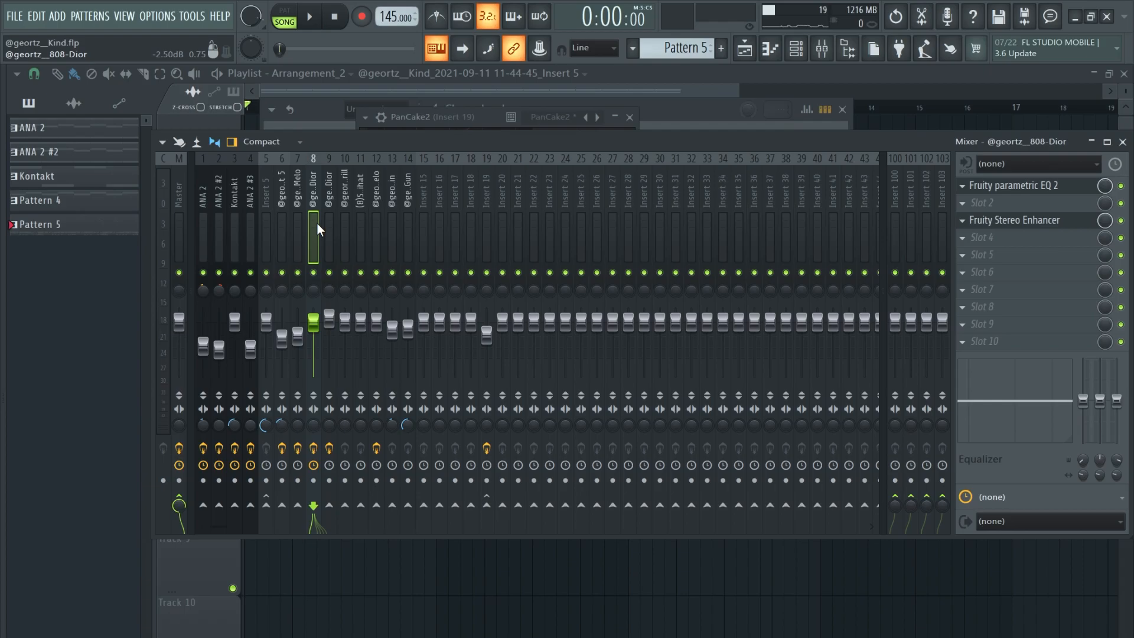
pyautogui.click(286, 221)
pyautogui.click(409, 218)
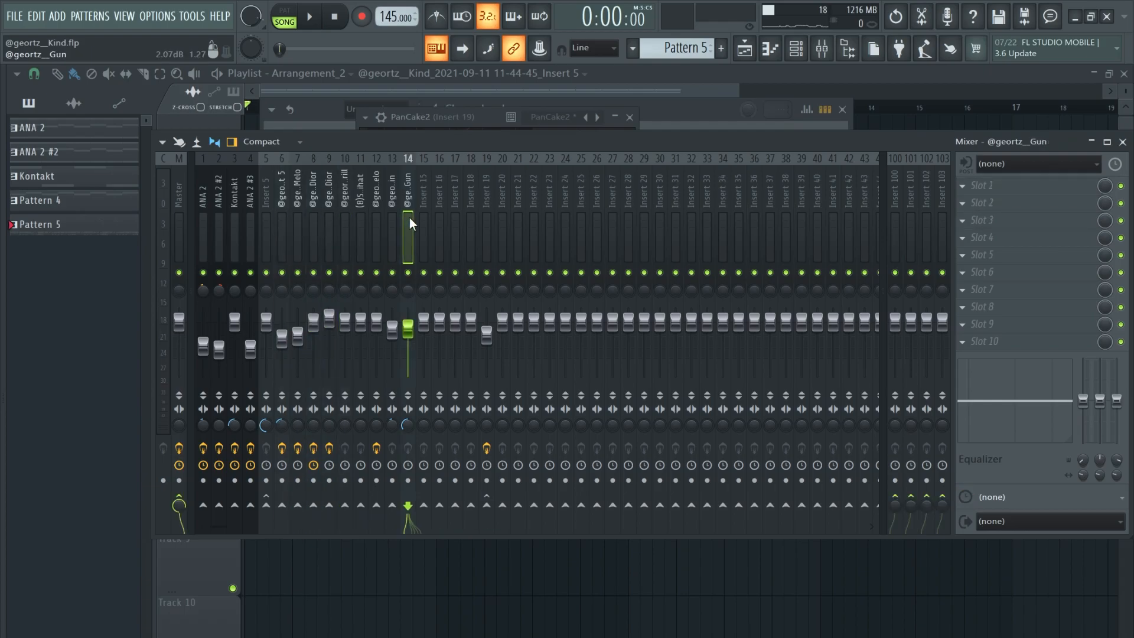
pyautogui.click(390, 222)
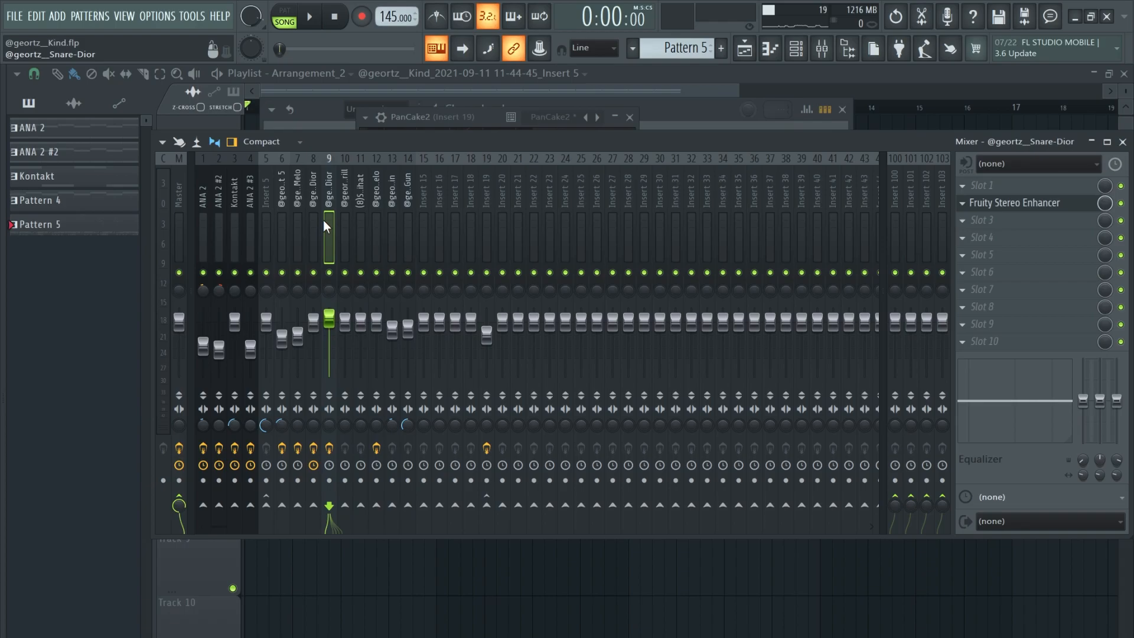